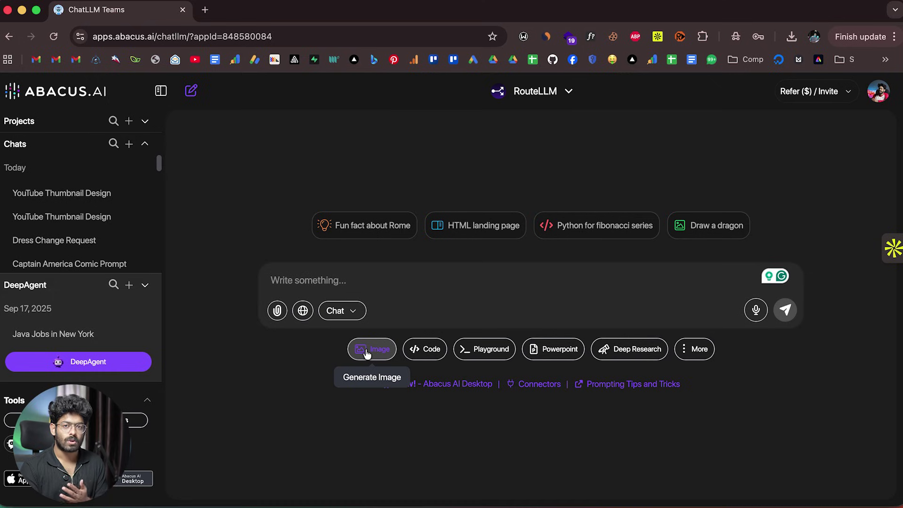
# - Browse the list of chat models available in the model selector, keeping RouteLLM
pyautogui.click(346, 288)
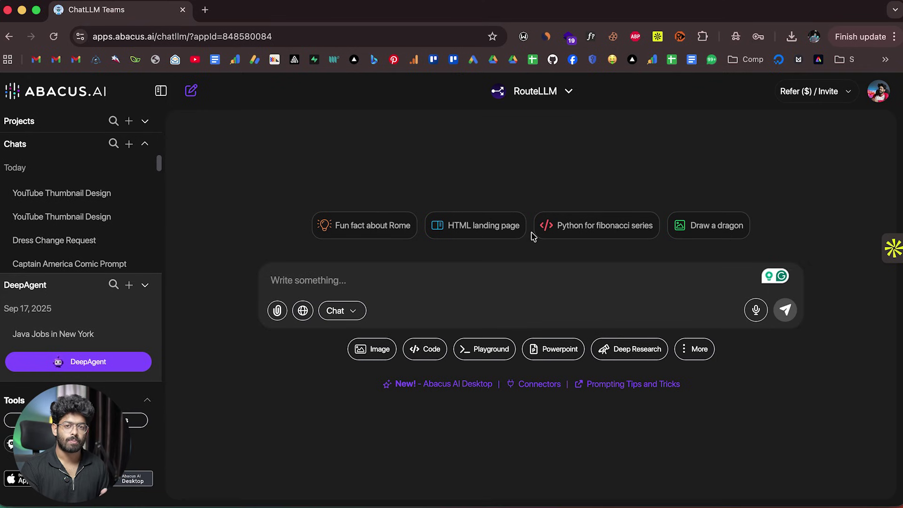
pyautogui.click(567, 96)
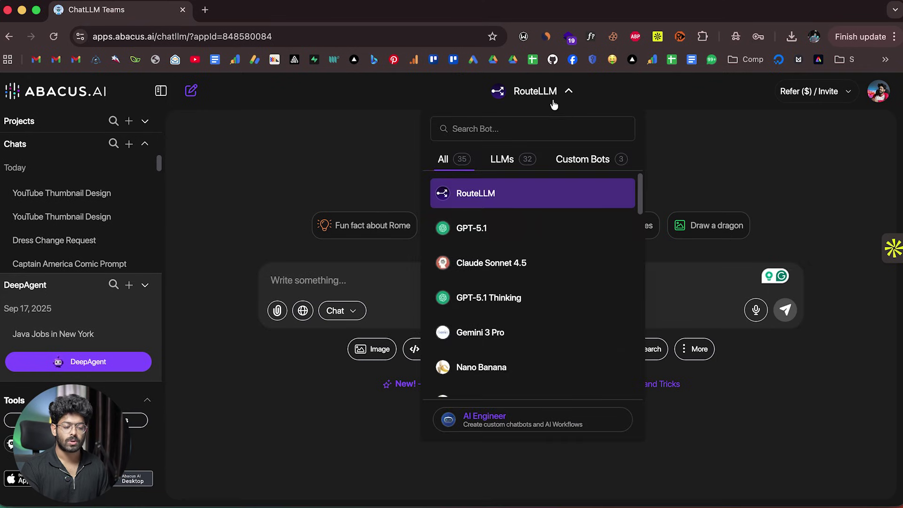
pyautogui.scroll(-15, 517, 257)
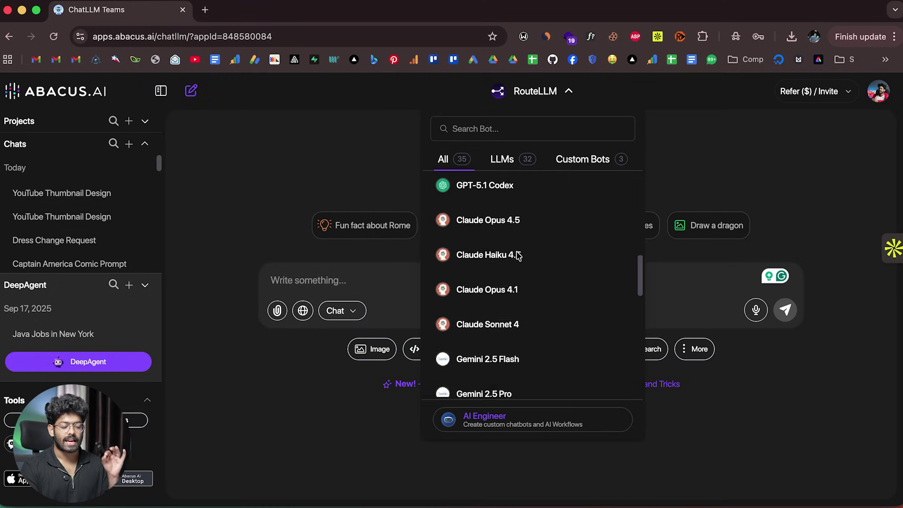
pyautogui.scroll(-5, 517, 256)
pyautogui.scroll(20, 517, 256)
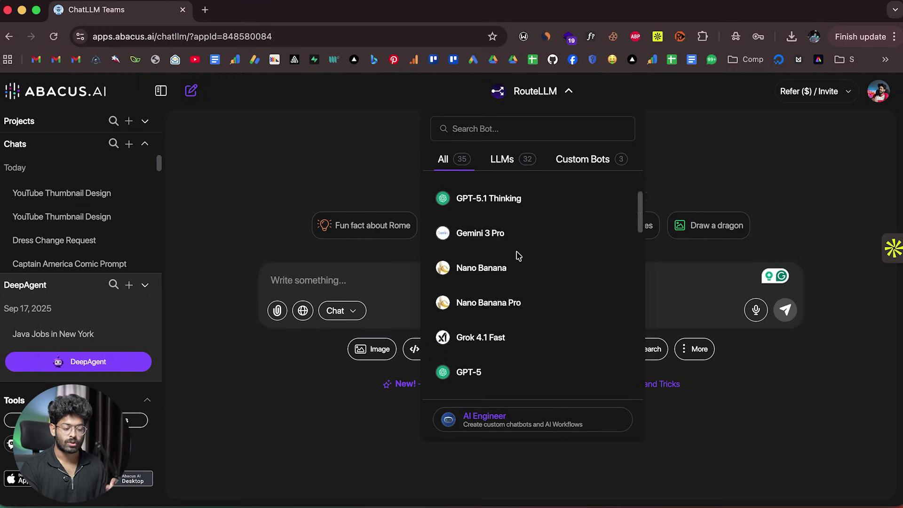
pyautogui.scroll(-5, 549, 199)
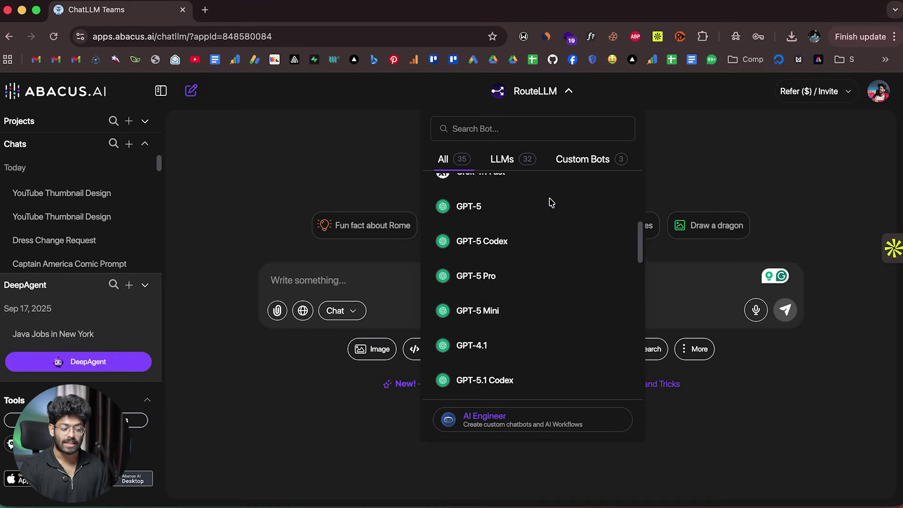
pyautogui.click(842, 202)
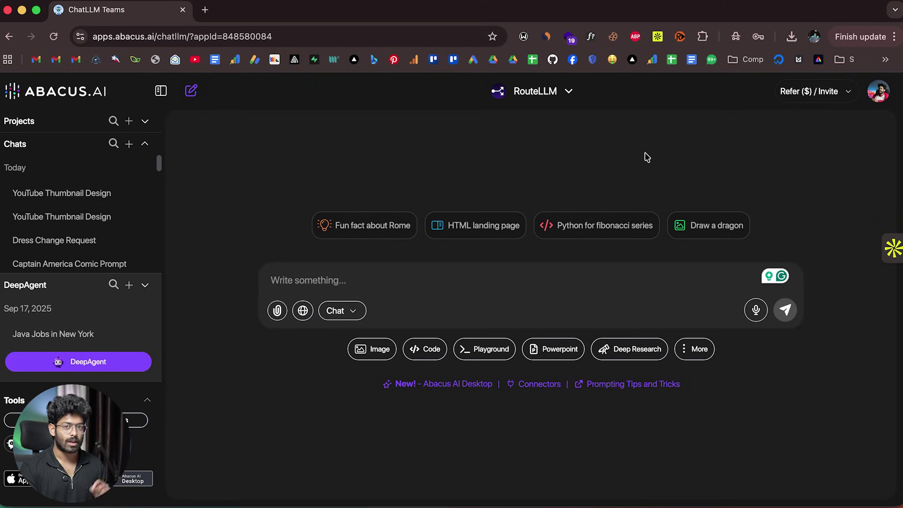
# - Start setting up an image generation and choose Nano Banana Pro from the available image models
pyautogui.click(370, 353)
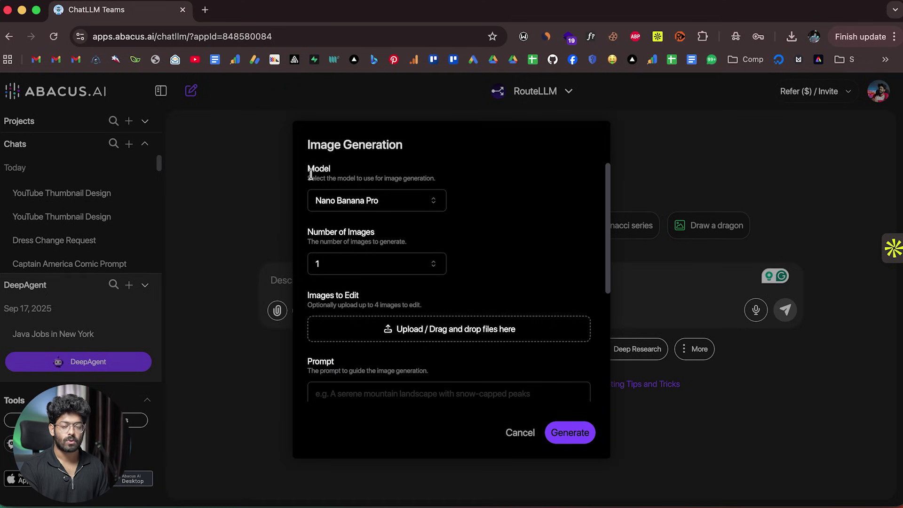
pyautogui.click(358, 202)
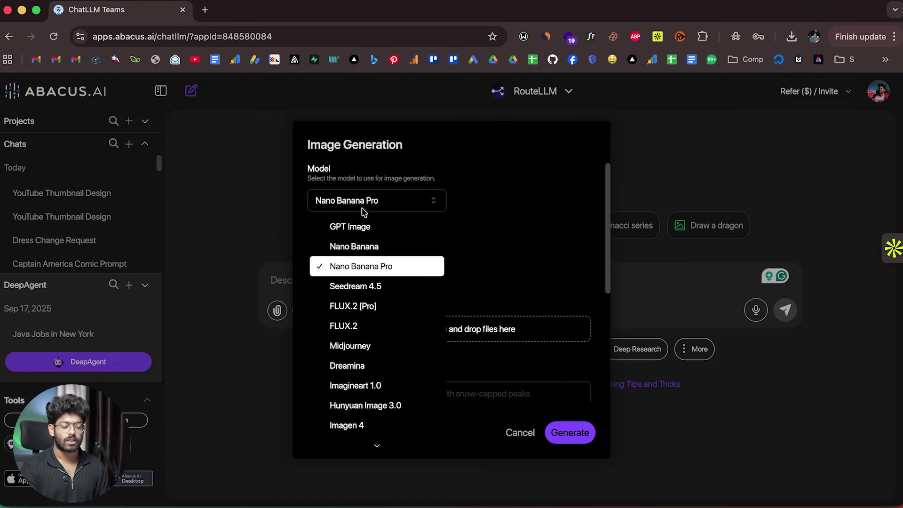
pyautogui.scroll(-5, 388, 309)
pyautogui.scroll(5, 387, 309)
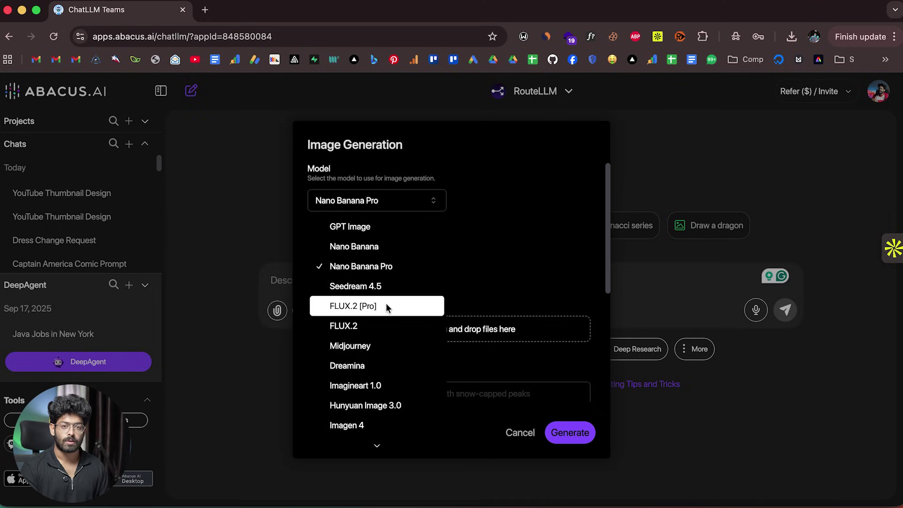
pyautogui.click(375, 269)
# - Set the number of images to 2 and go through the upload and prompt settings
pyautogui.scroll(-2, 452, 249)
pyautogui.click(414, 229)
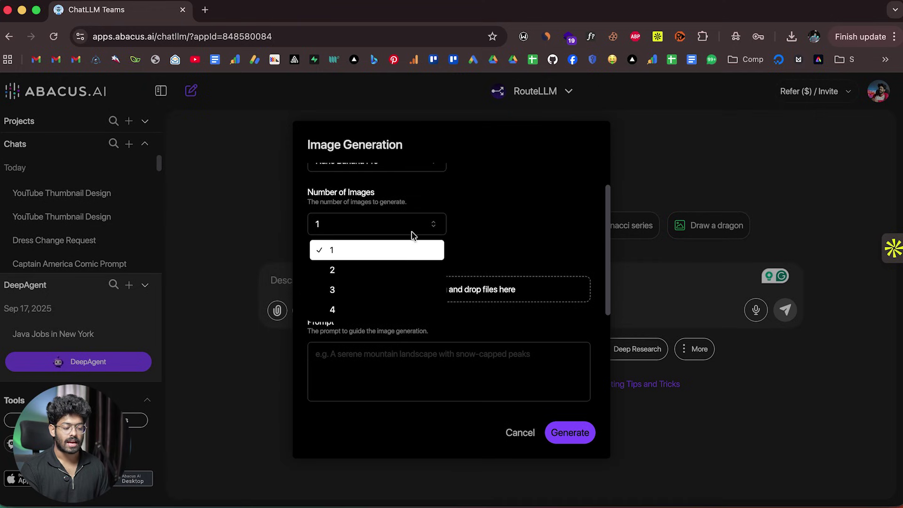
pyautogui.click(381, 262)
pyautogui.scroll(-2, 455, 226)
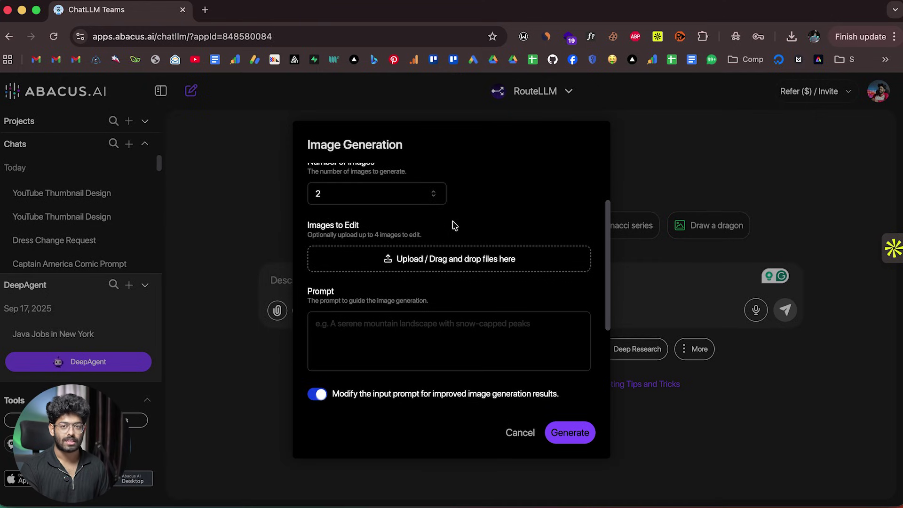
pyautogui.scroll(-1, 455, 226)
pyautogui.click(368, 324)
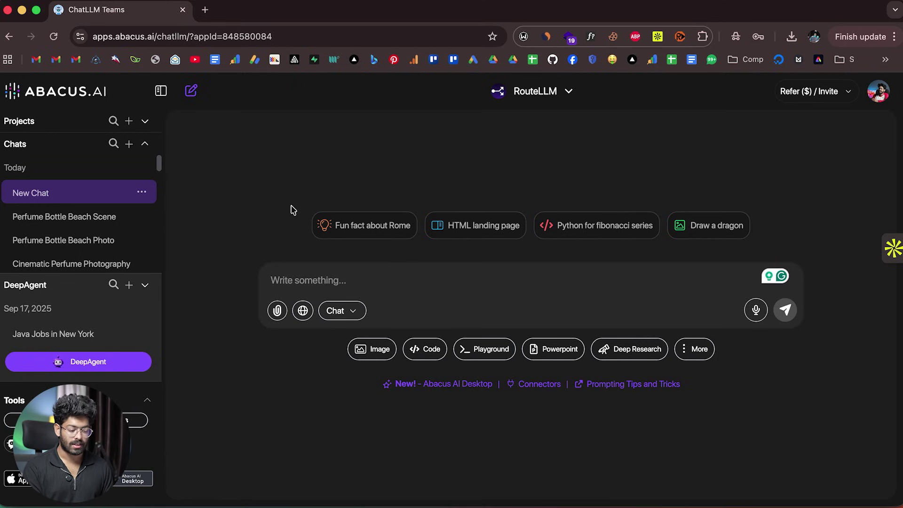
# - Open the image generation settings in the new chat, choosing Nano Banana Pro as the model and 2 images
pyautogui.click(371, 349)
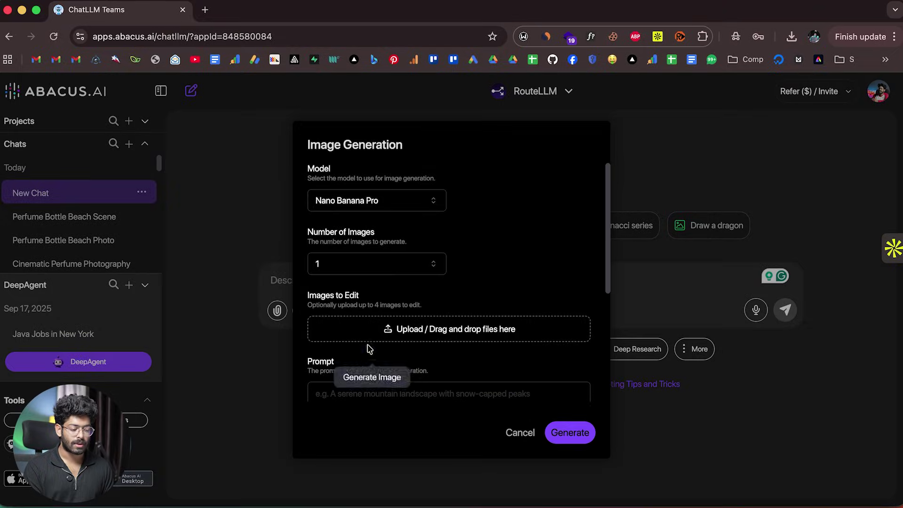
pyautogui.click(375, 200)
pyautogui.click(383, 265)
pyautogui.click(383, 272)
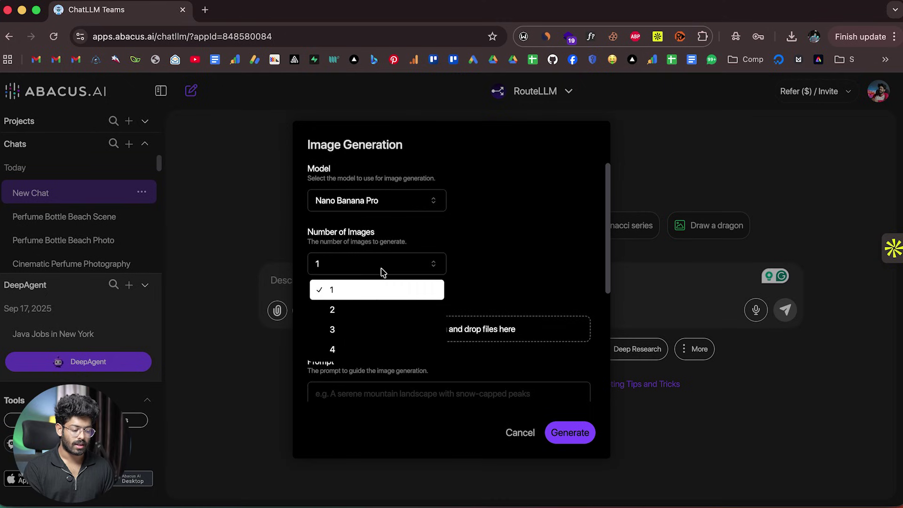
pyautogui.click(351, 308)
# - Preview and upload 61P7MvyRbUL.jpg and pexels-mssoymac-35055791.jpg from the nano banana pro images folder as the images to edit
pyautogui.scroll(-3, 524, 217)
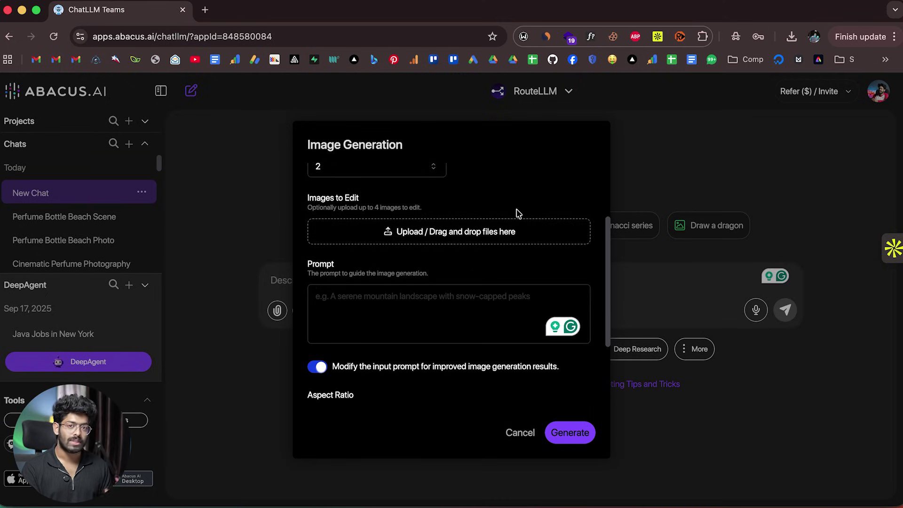
pyautogui.click(456, 235)
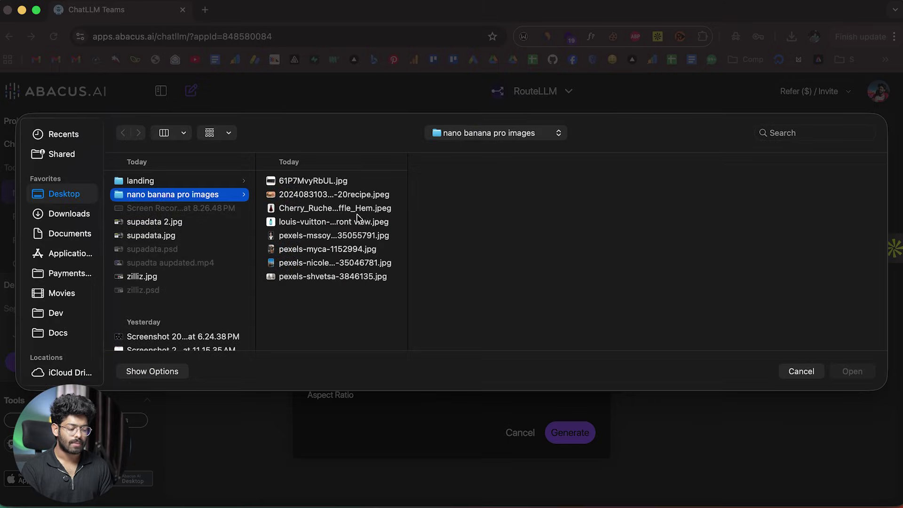
pyautogui.click(332, 181)
pyautogui.press('space')
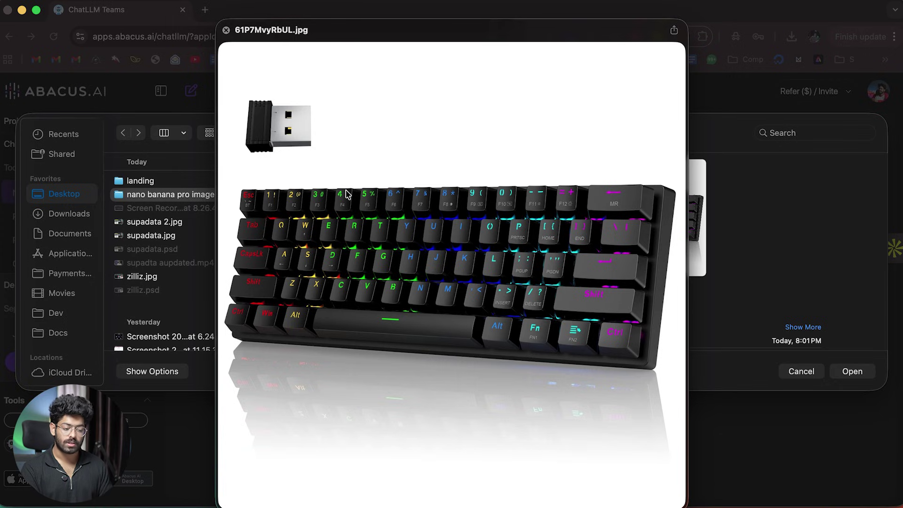
pyautogui.press('space')
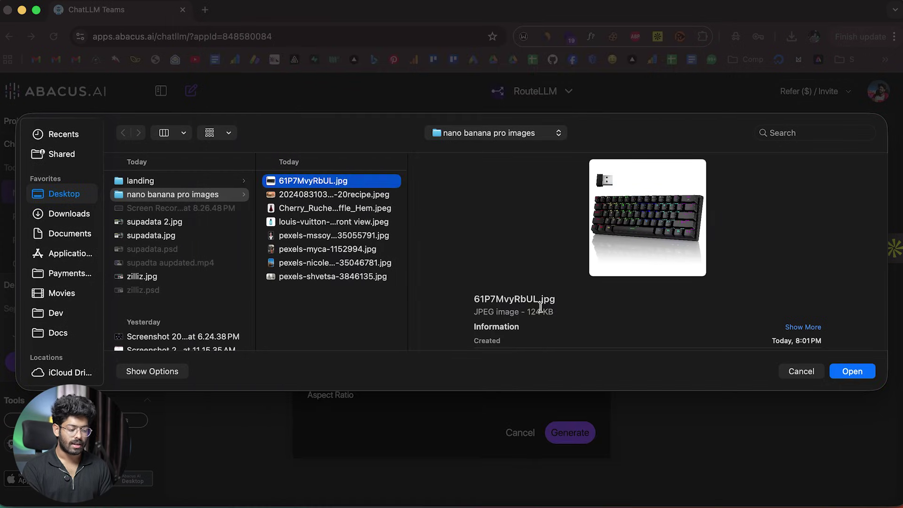
pyautogui.click(314, 237)
pyautogui.press('space')
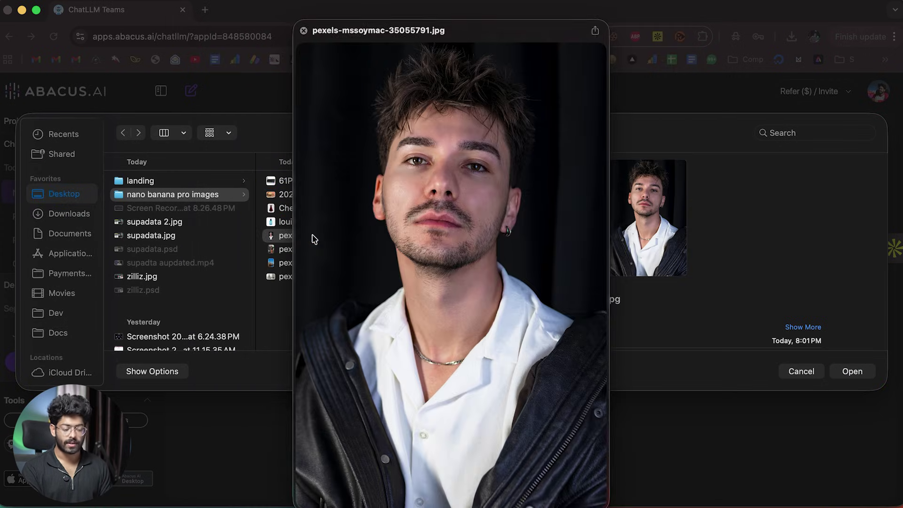
pyautogui.press('space')
pyautogui.keyDown('super'); pyautogui.click(328, 181); pyautogui.keyUp('super')
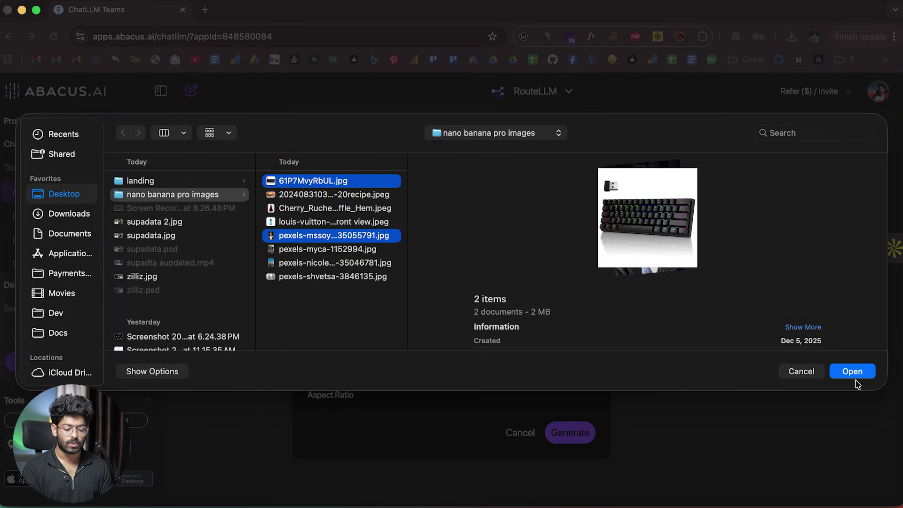
pyautogui.click(852, 374)
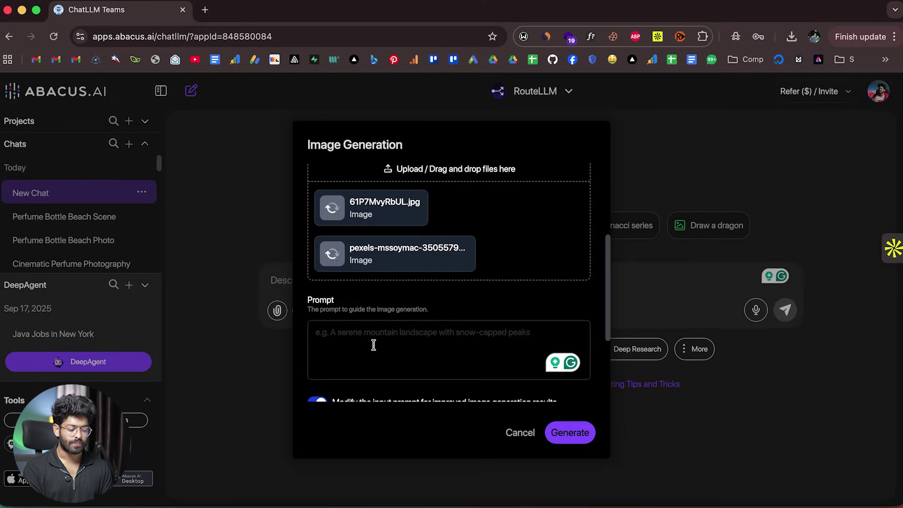
# - Enter a prompt for a 16:9 YouTube thumbnail of the person holding the keyboard, with the text 'Is it the best mechanical keyboard of 2020?'
pyautogui.press('super+v')
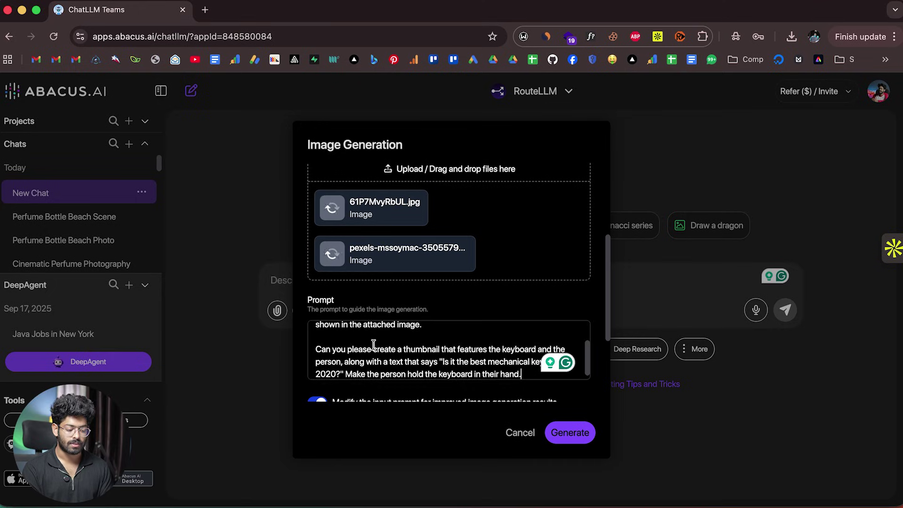
pyautogui.scroll(3, 373, 345)
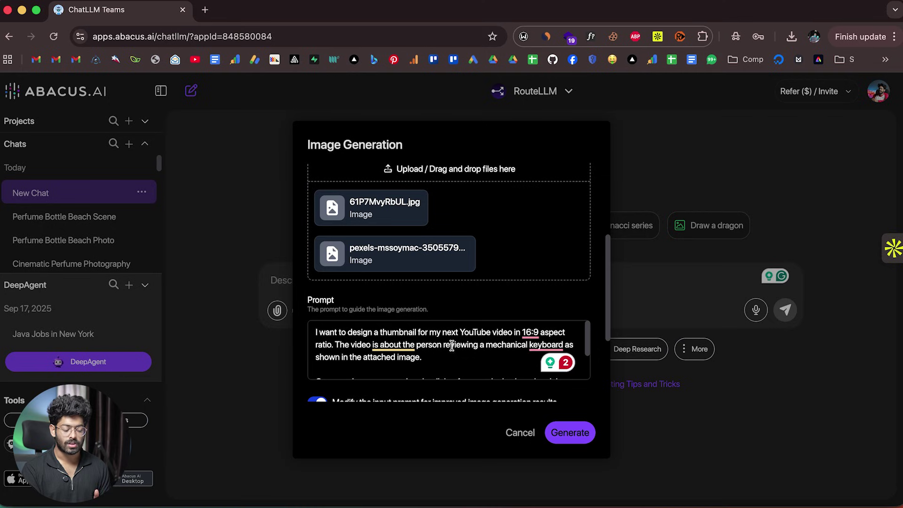
pyautogui.scroll(-1, 448, 350)
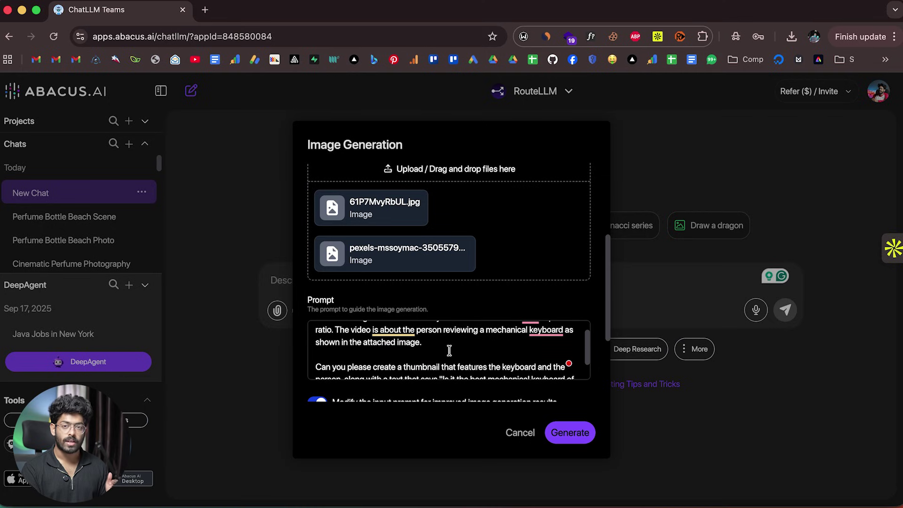
pyautogui.scroll(-1, 449, 350)
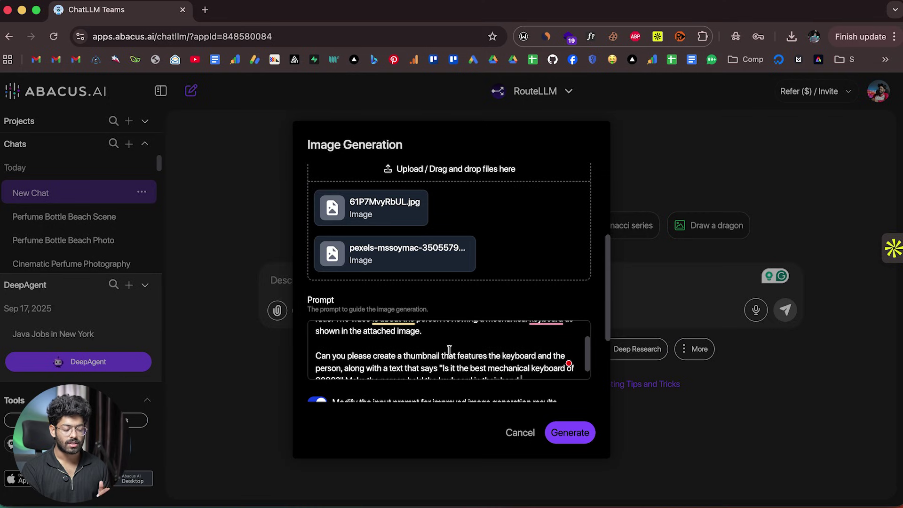
pyautogui.scroll(-1, 449, 350)
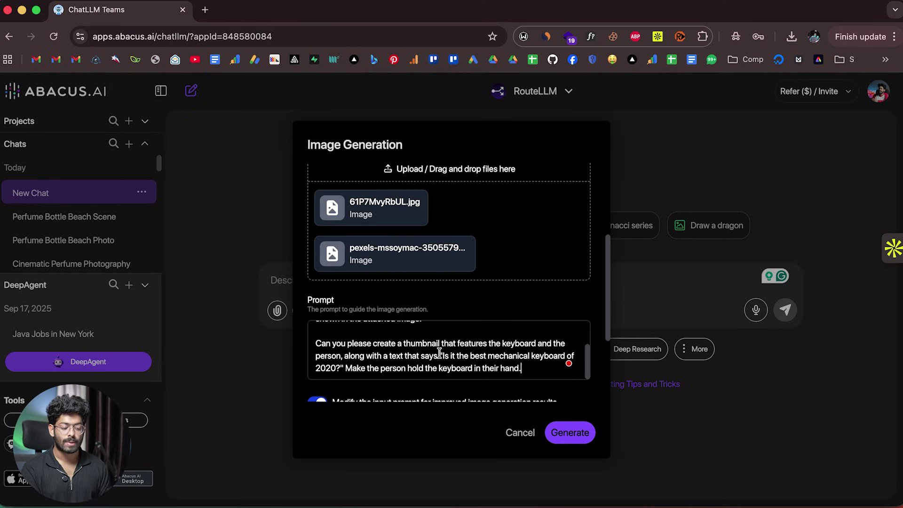
# - Correct the year in the prompt's thumbnail text to 2025
pyautogui.click(335, 369)
pyautogui.press('BackSpace')
pyautogui.write('5')
# - Set the aspect ratio to 16:9 and generate the thumbnail images
pyautogui.scroll(-1, 436, 345)
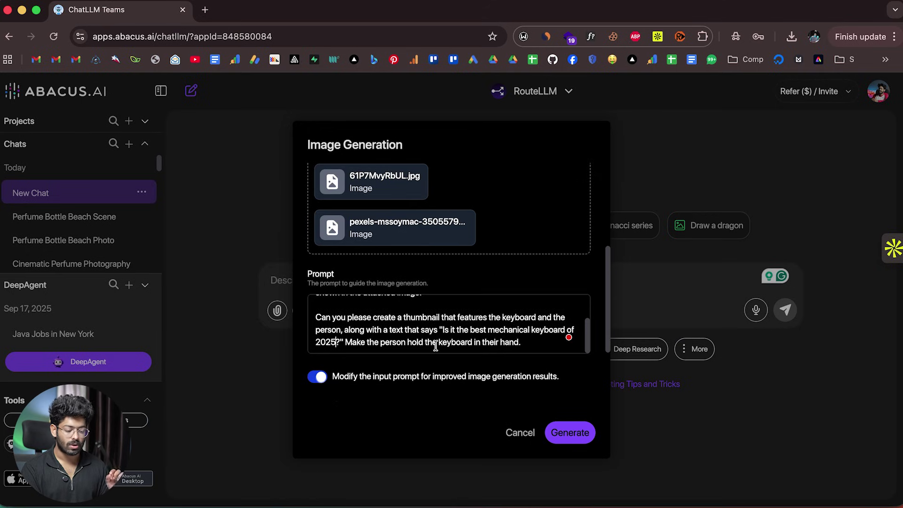
pyautogui.scroll(-4, 436, 345)
pyautogui.scroll(4, 436, 346)
pyautogui.scroll(-2, 442, 316)
pyautogui.scroll(-2, 429, 314)
pyautogui.click(389, 325)
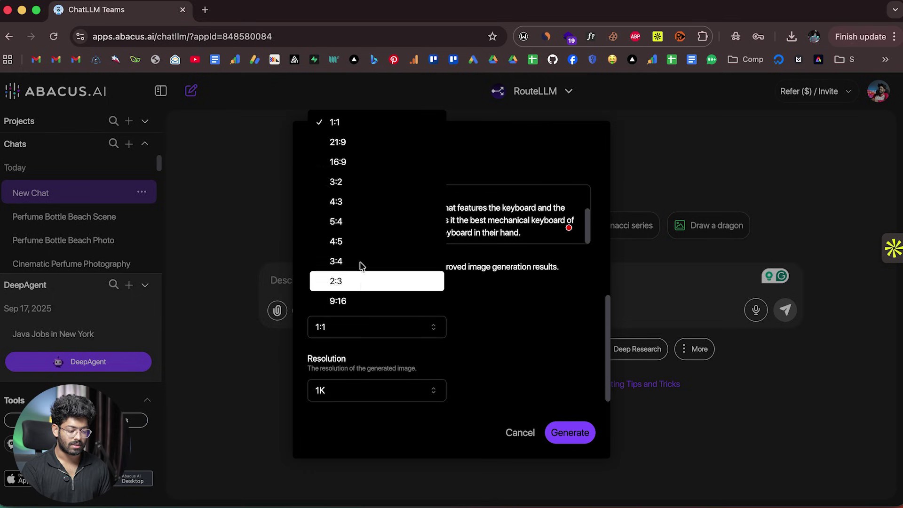
pyautogui.click(355, 157)
pyautogui.scroll(5, 466, 330)
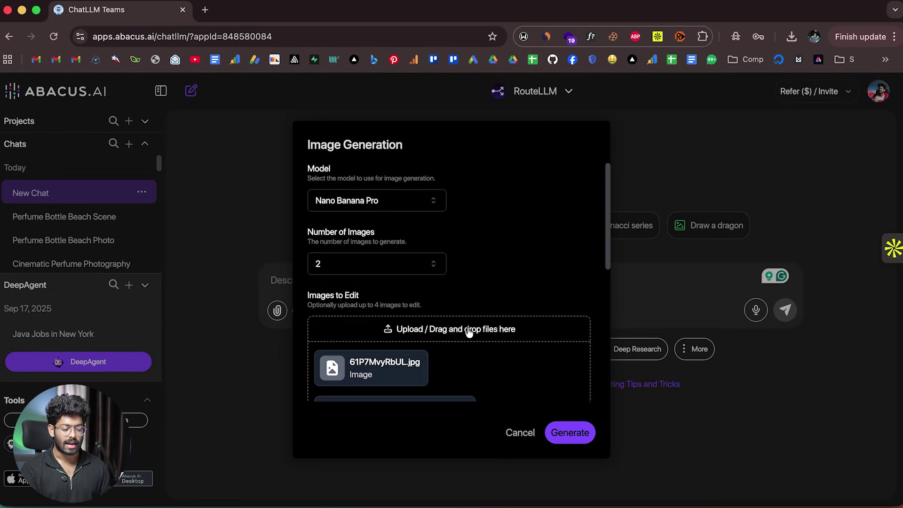
pyautogui.click(583, 433)
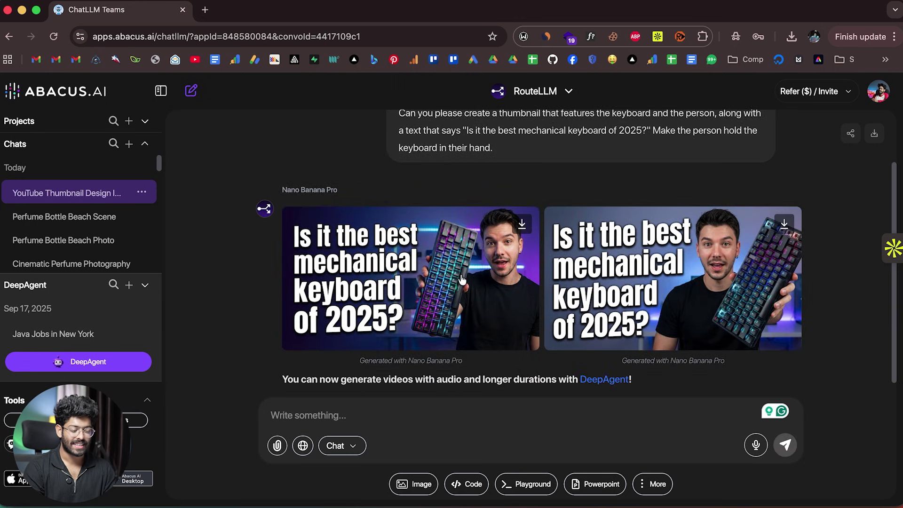
# - Examine both generated keyboard thumbnails in the enlarged view, comparing the text, the person and the keyboard
pyautogui.click(469, 277)
pyautogui.click(852, 262)
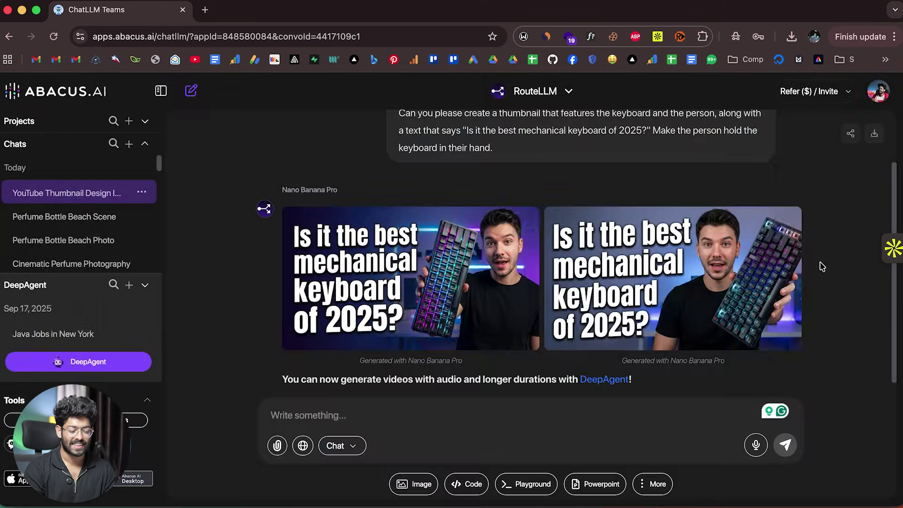
pyautogui.click(694, 291)
pyautogui.click(853, 218)
pyautogui.click(437, 268)
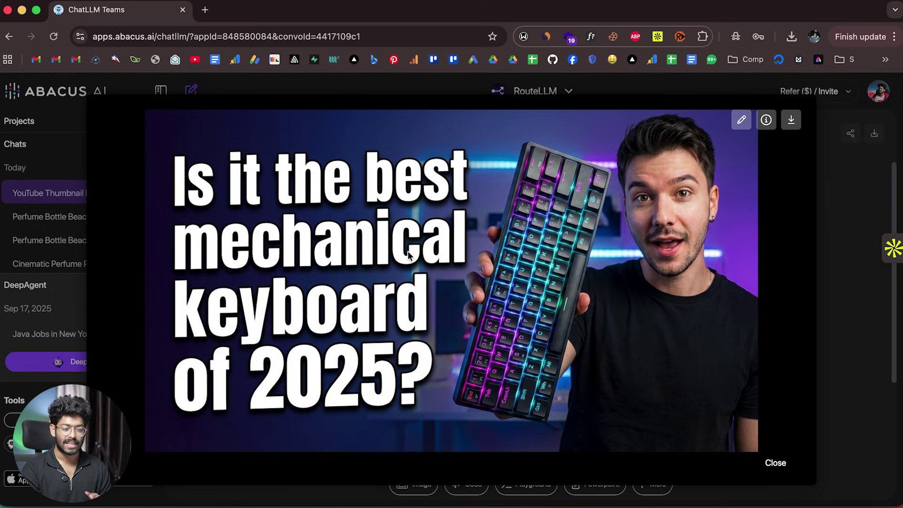
pyautogui.click(830, 235)
pyautogui.click(727, 282)
pyautogui.click(874, 209)
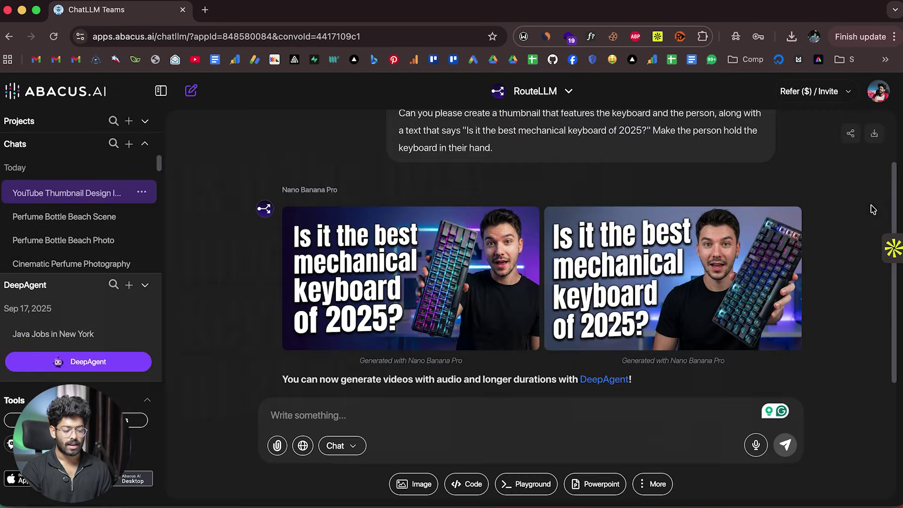
# - Download the first generated keyboard thumbnail from its enlarged view and close the preview
pyautogui.click(488, 296)
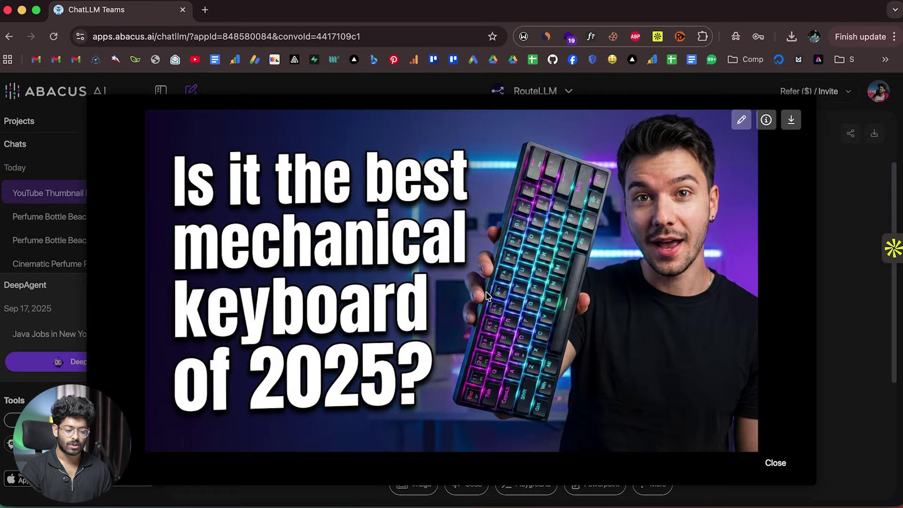
pyautogui.click(793, 125)
pyautogui.click(862, 220)
pyautogui.click(862, 219)
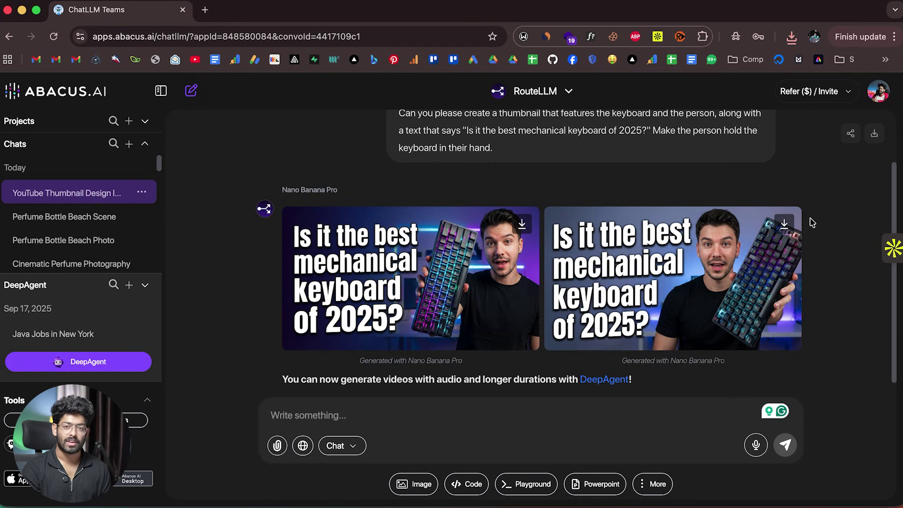
pyautogui.scroll(1, 812, 222)
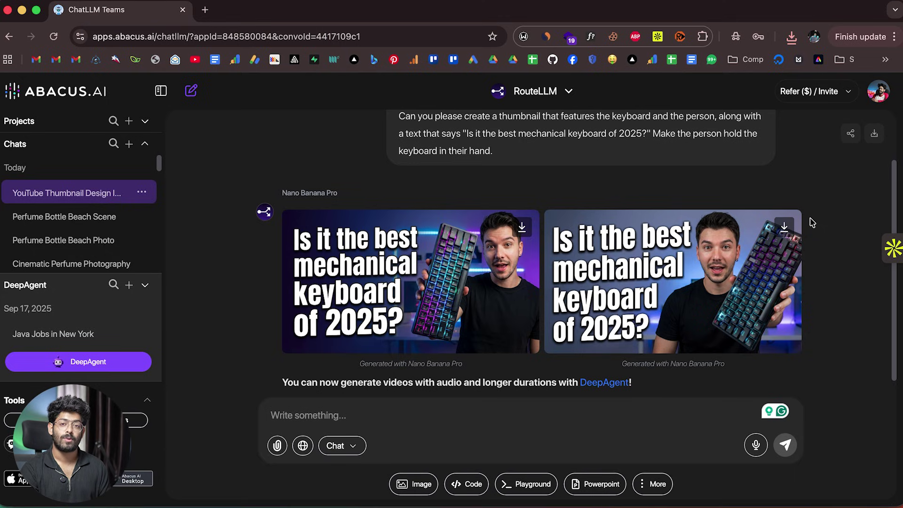
pyautogui.scroll(2, 812, 222)
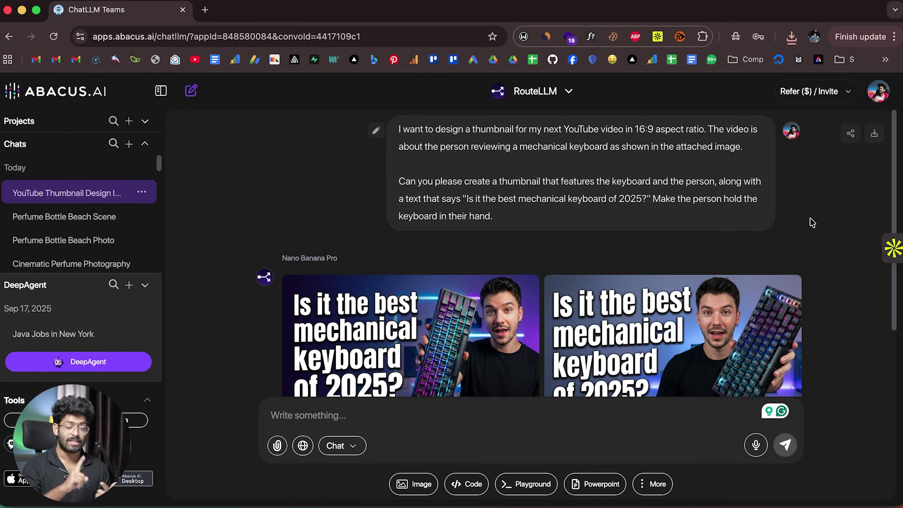
pyautogui.scroll(-1, 812, 222)
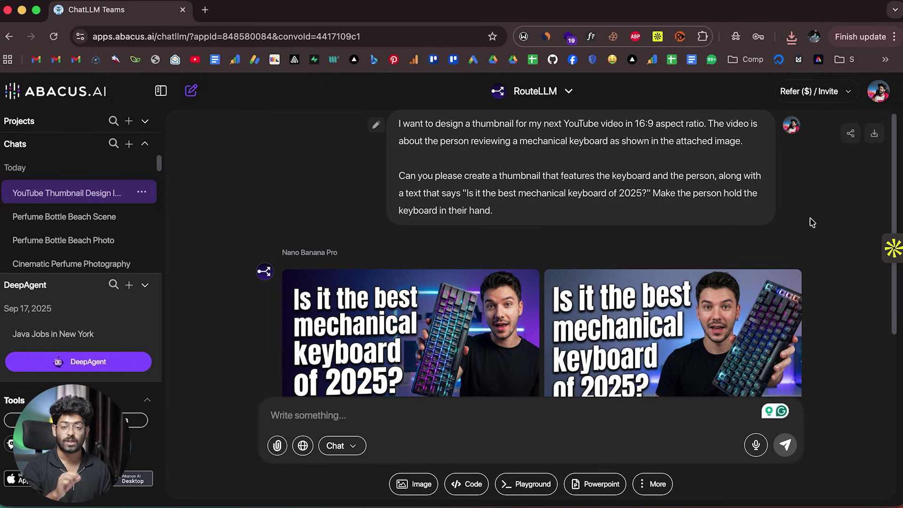
pyautogui.scroll(-2, 812, 223)
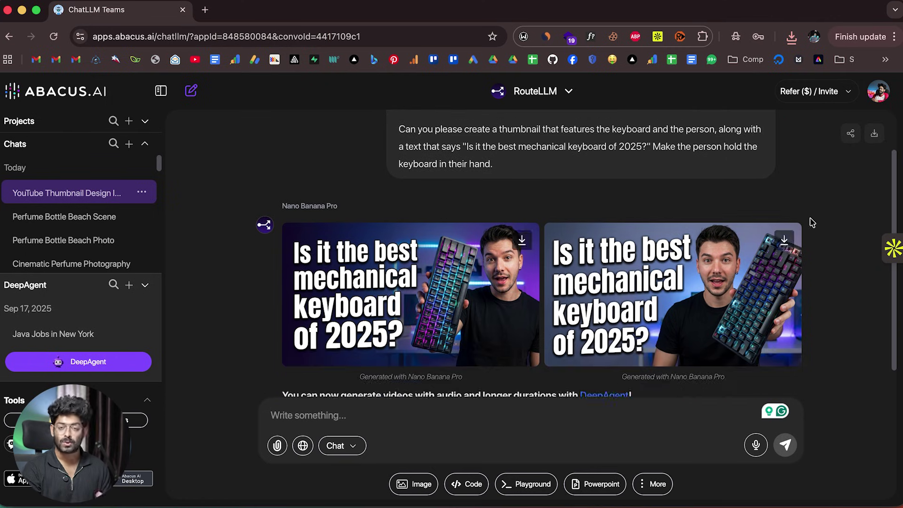
pyautogui.scroll(2, 804, 222)
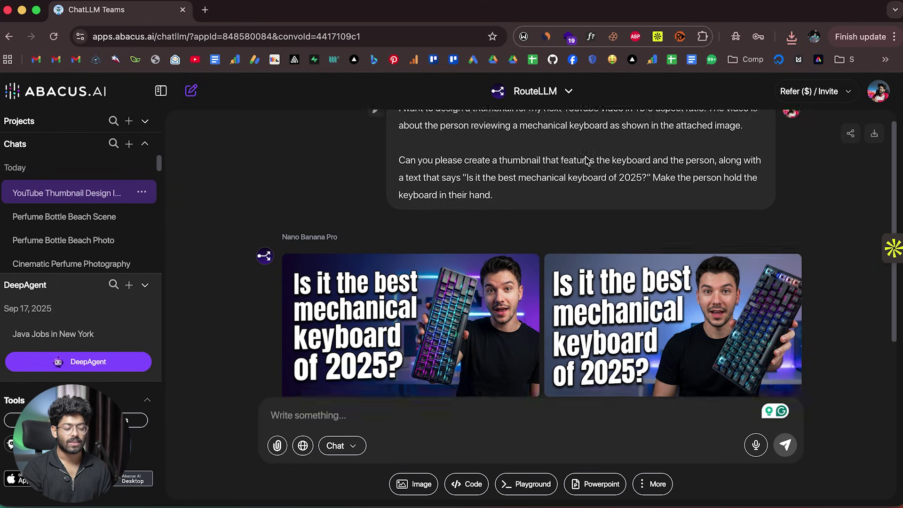
pyautogui.scroll(-3, 587, 161)
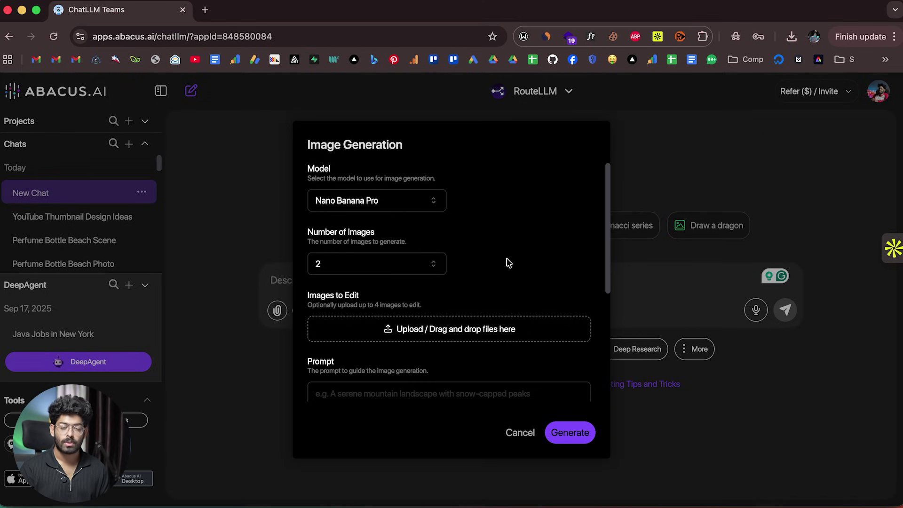
# - Enter the multi-panel Spider-Man comic page prompt set outside the Daily Bugle offices and review its text
pyautogui.scroll(-1, 508, 262)
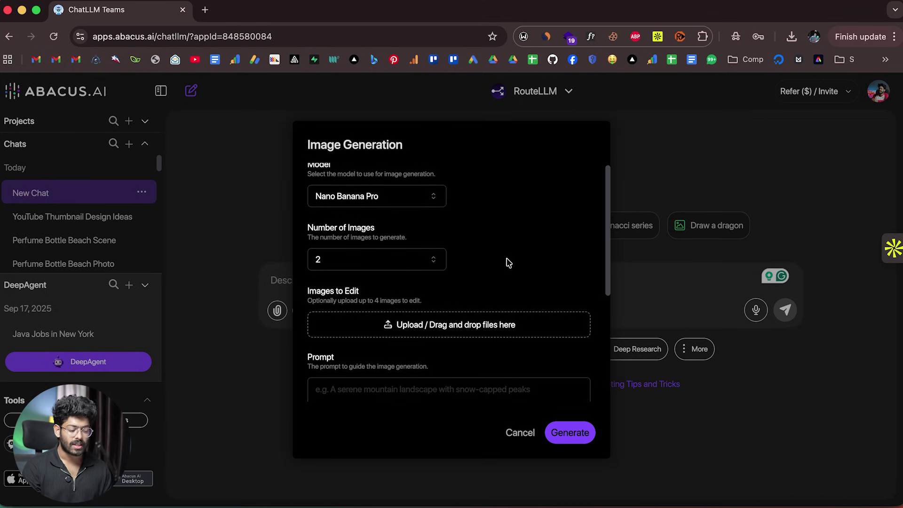
pyautogui.scroll(-5, 413, 377)
pyautogui.click(418, 267)
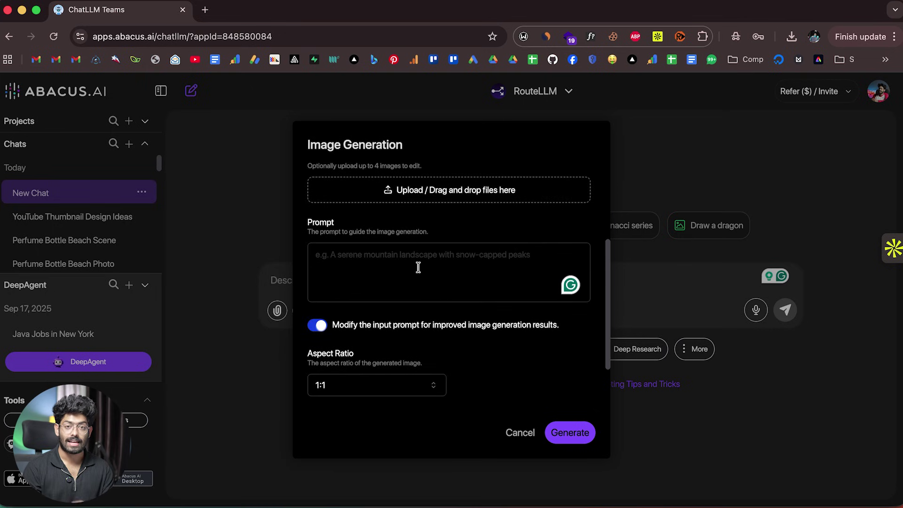
pyautogui.press('super+v')
pyautogui.scroll(6, 419, 269)
pyautogui.scroll(-5, 420, 271)
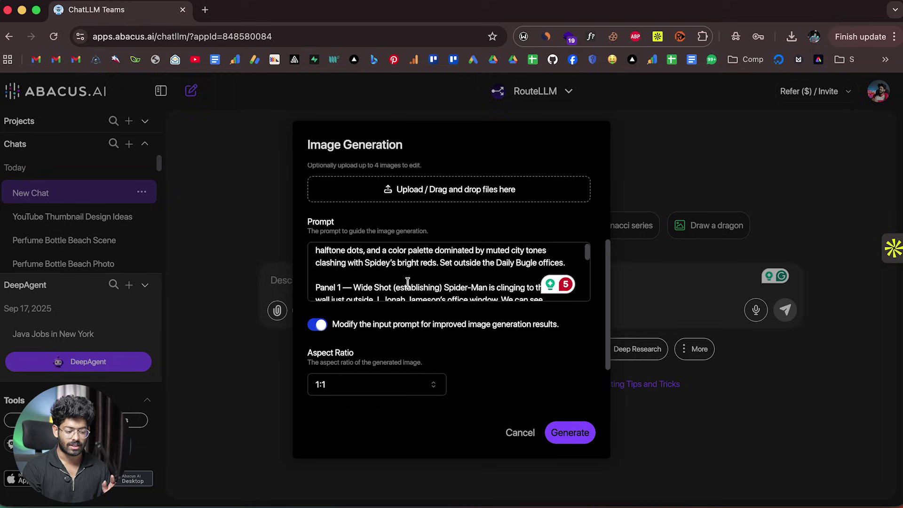
pyautogui.scroll(2, 407, 281)
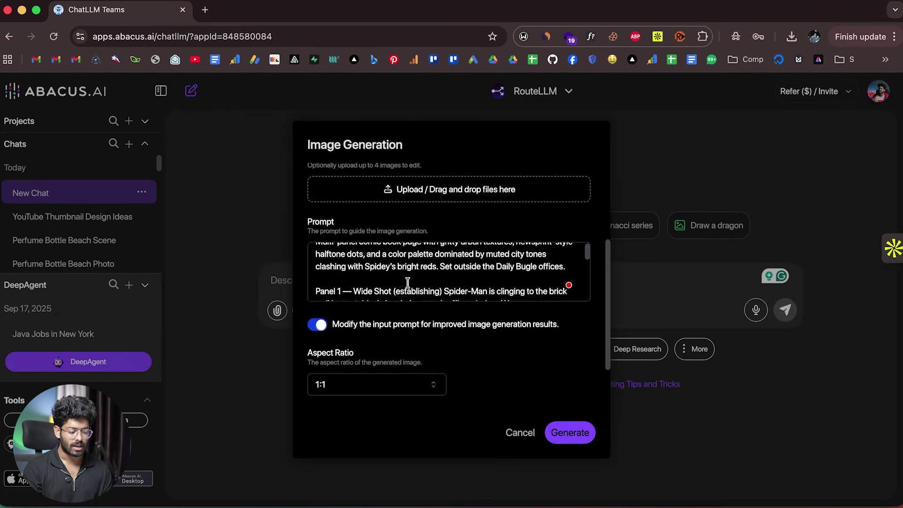
pyautogui.click(369, 279)
pyautogui.scroll(-10, 436, 276)
pyautogui.scroll(15, 436, 277)
pyautogui.scroll(-6, 436, 278)
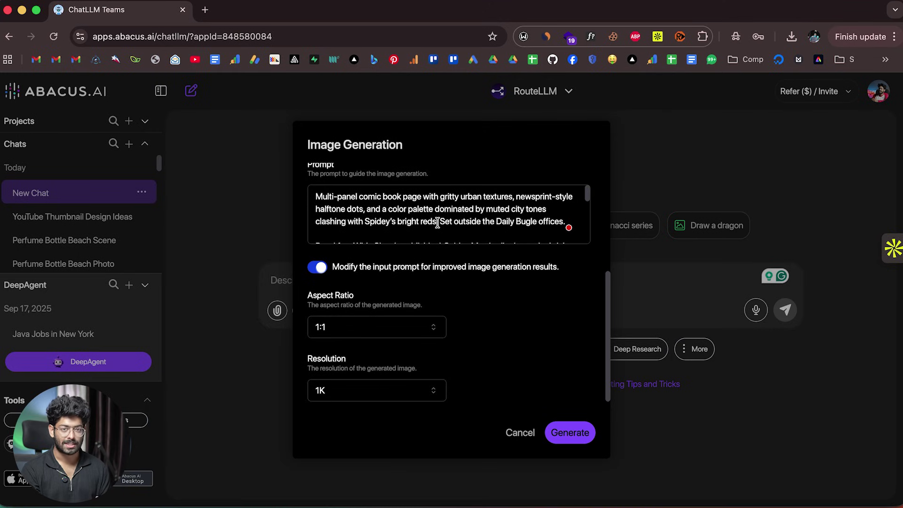
# - Set the aspect ratio to 2:3 and generate the comic pages
pyautogui.scroll(3, 437, 222)
pyautogui.scroll(-3, 438, 236)
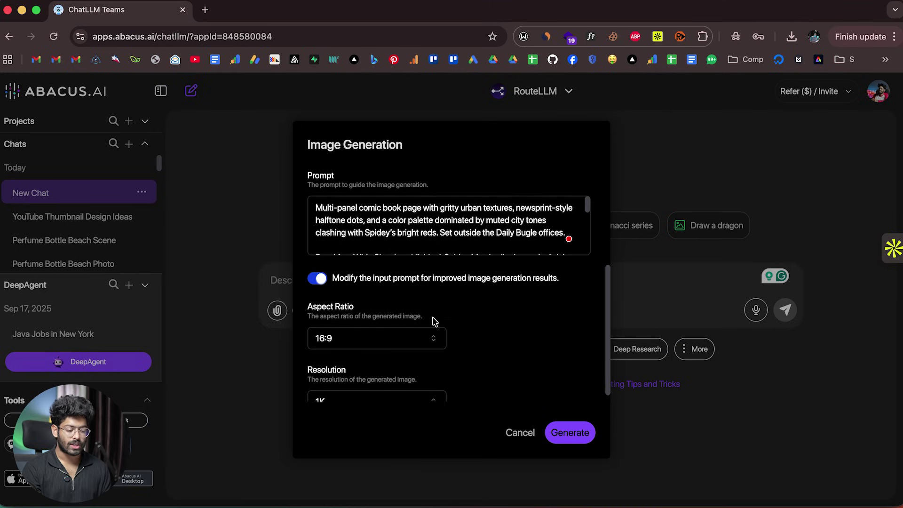
pyautogui.click(394, 339)
pyautogui.click(375, 294)
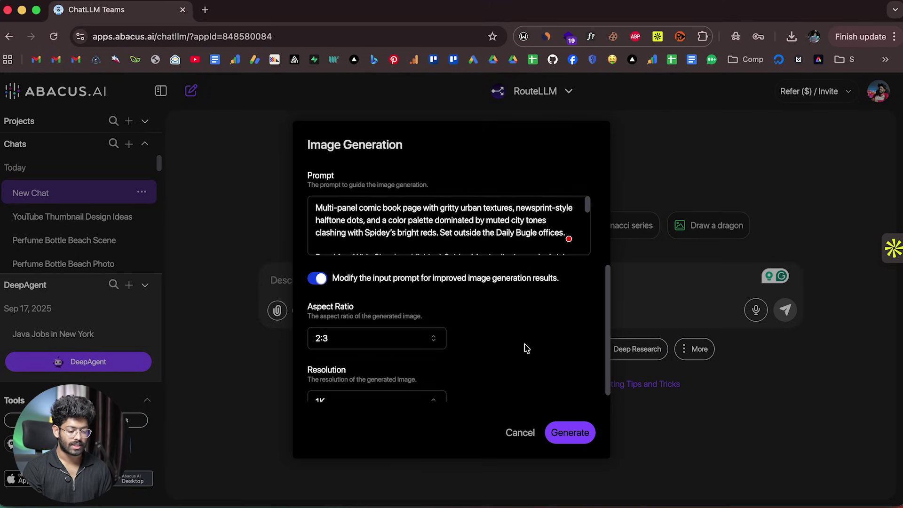
pyautogui.scroll(4, 526, 348)
pyautogui.scroll(-2, 526, 348)
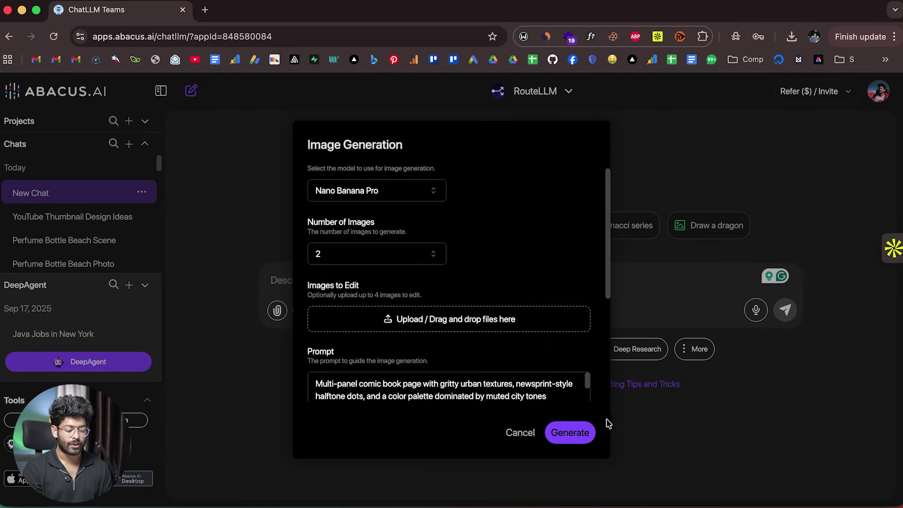
pyautogui.click(584, 437)
pyautogui.click(528, 365)
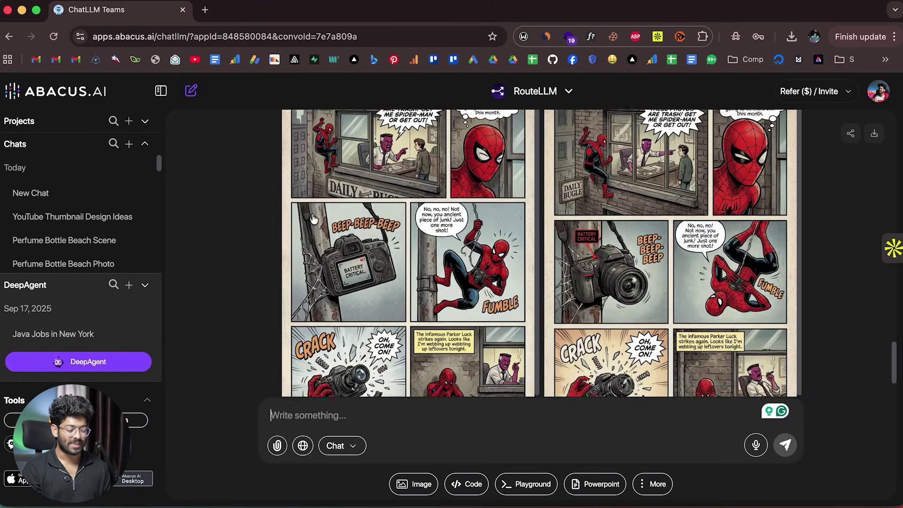
# - Examine the first generated comic page up close, reading its captions and speech bubbles panel by panel
pyautogui.click(356, 233)
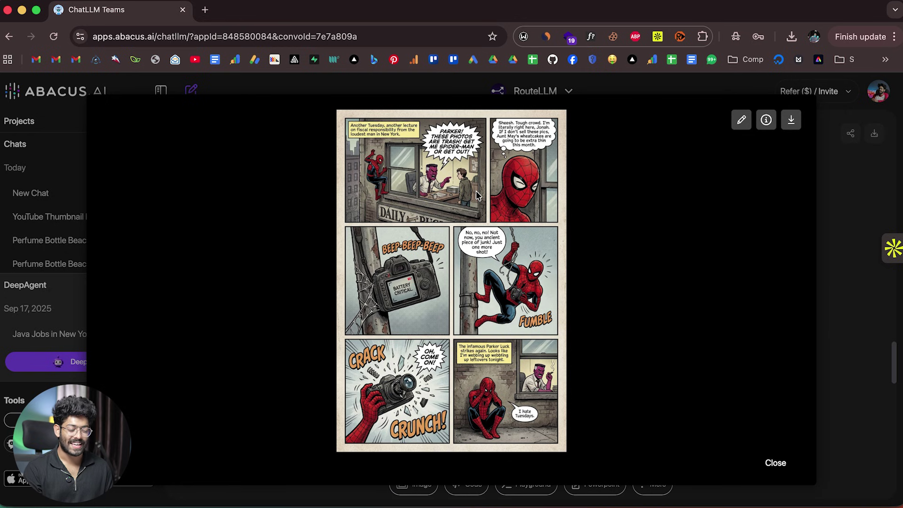
pyautogui.scroll(2, 478, 195)
pyautogui.scroll(2, 477, 195)
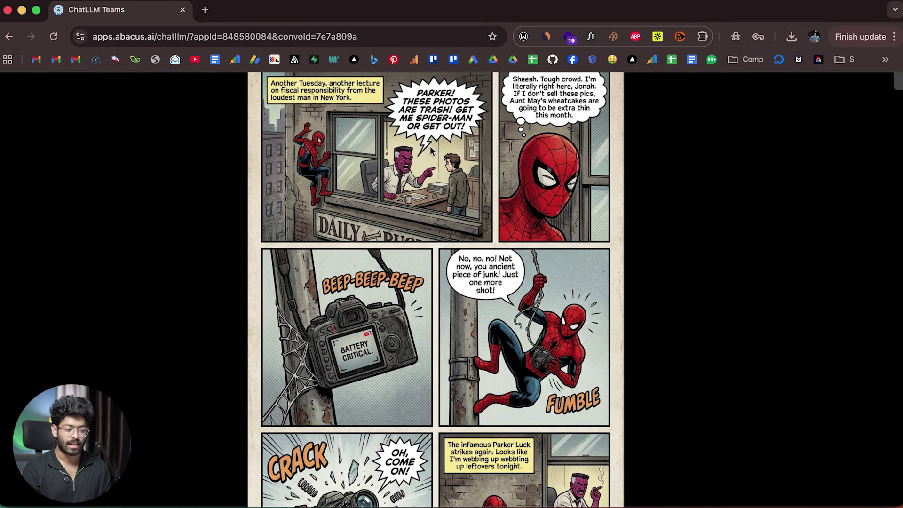
pyautogui.scroll(2, 292, 83)
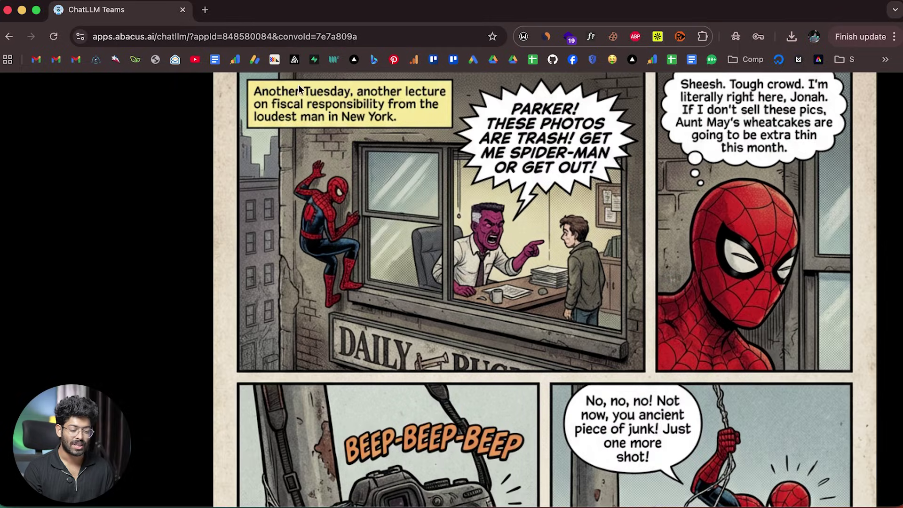
pyautogui.scroll(-3, 489, 230)
pyautogui.scroll(-3, 490, 231)
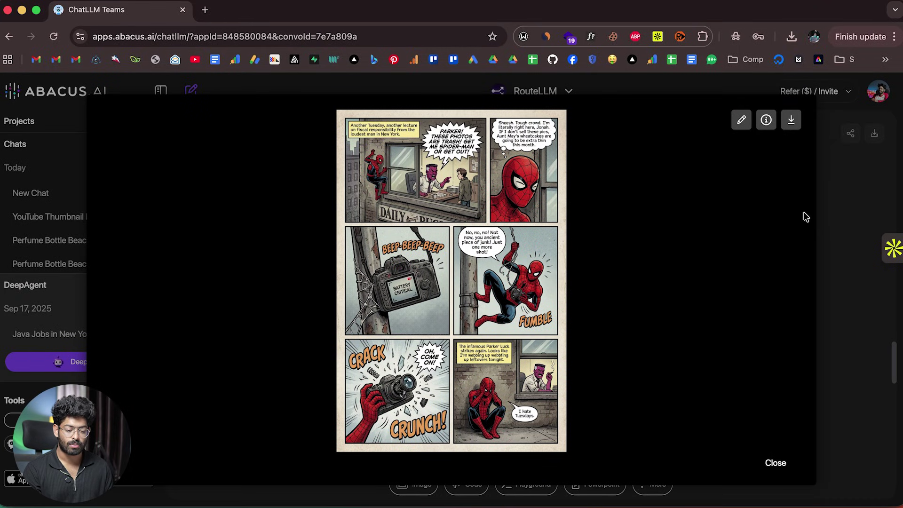
# - Compare the second generated comic page with the first in the enlarged view
pyautogui.click(841, 201)
pyautogui.click(658, 287)
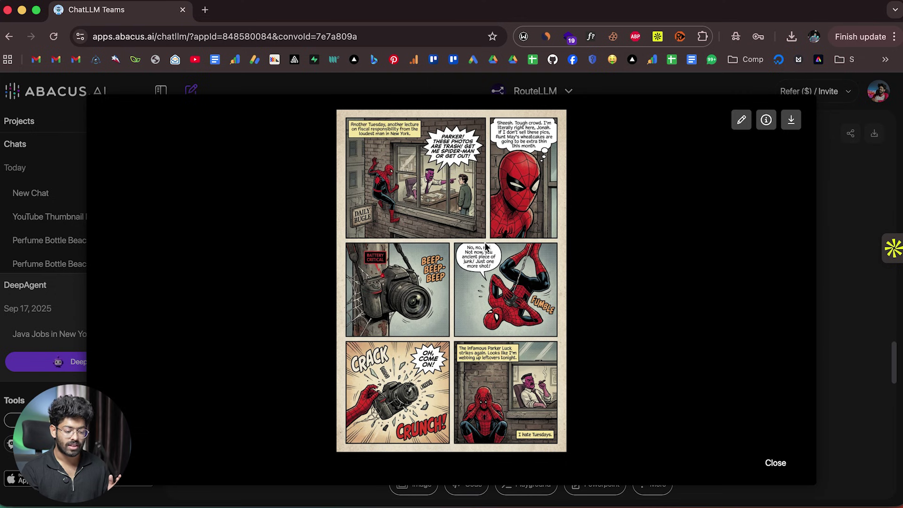
pyautogui.click(830, 258)
pyautogui.click(827, 254)
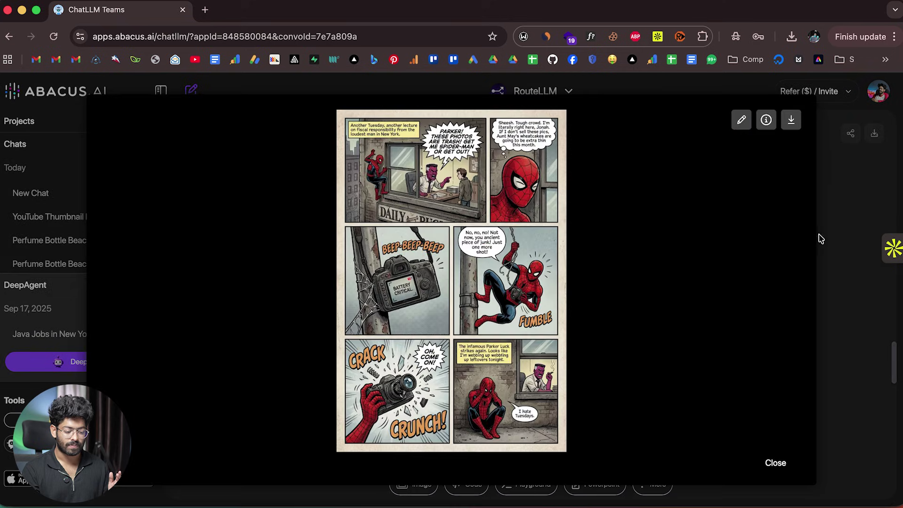
pyautogui.click(821, 238)
pyautogui.click(445, 218)
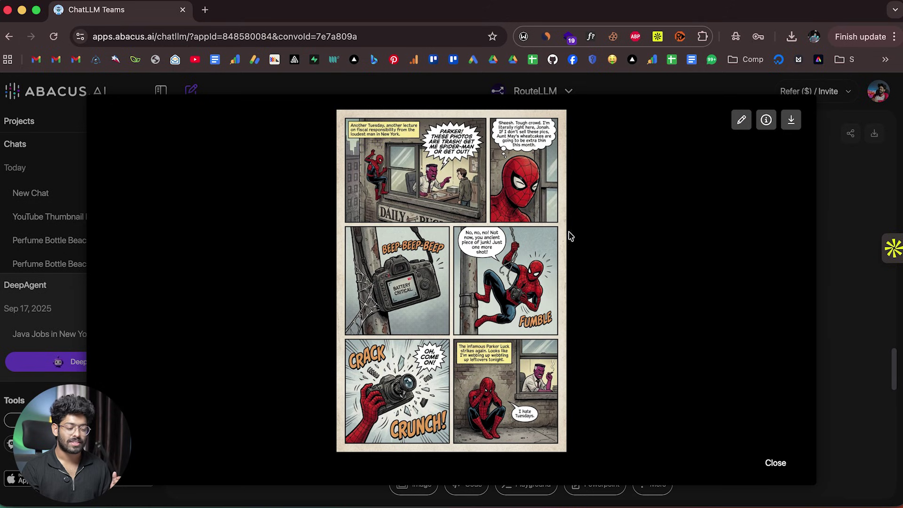
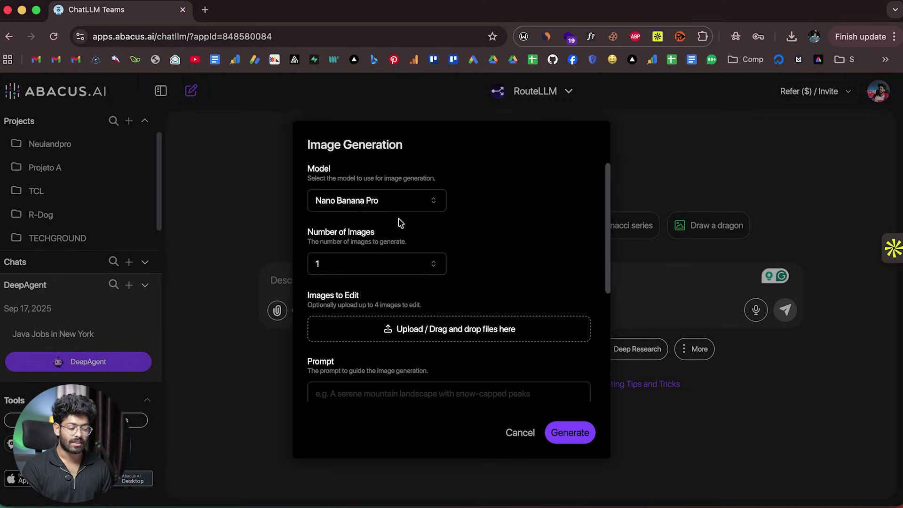
# - Set the number of images to generate to 2 for the Nano Banana Pro model
pyautogui.click(363, 267)
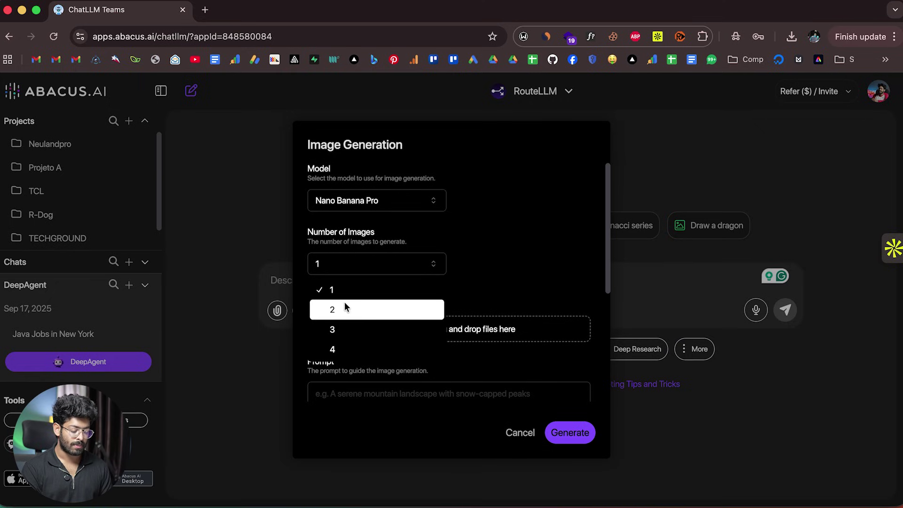
pyautogui.click(342, 312)
pyautogui.scroll(-3, 490, 262)
pyautogui.scroll(1, 490, 262)
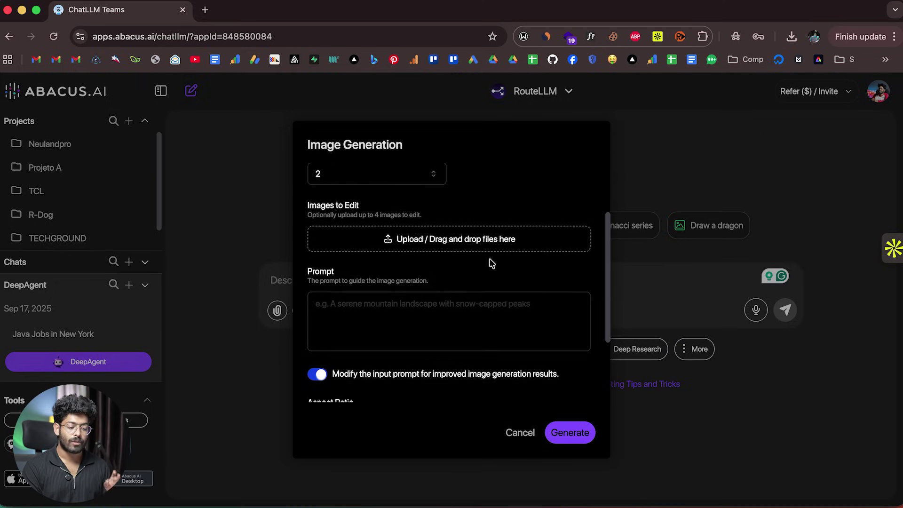
# - Preview the cherry ruffle dress image and pexels-myca-1152994.jpg, and upload both as the images to edit
pyautogui.click(459, 241)
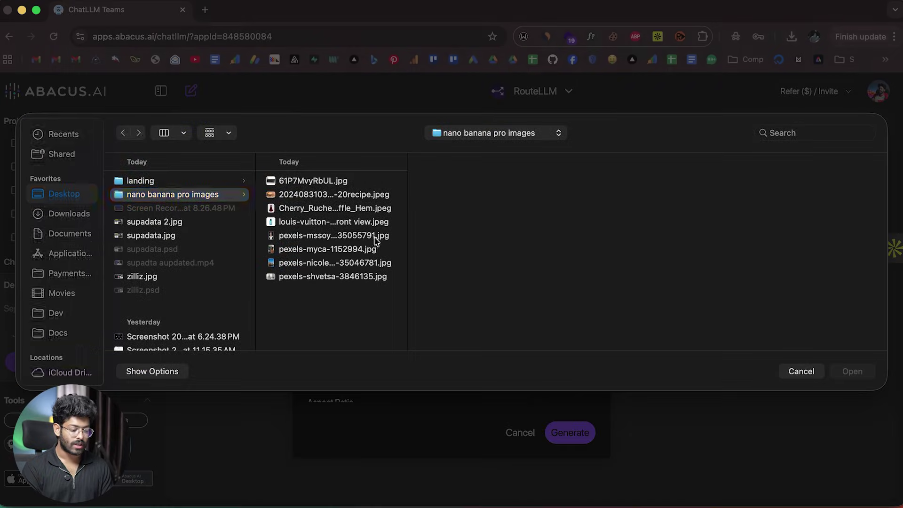
pyautogui.click(331, 220)
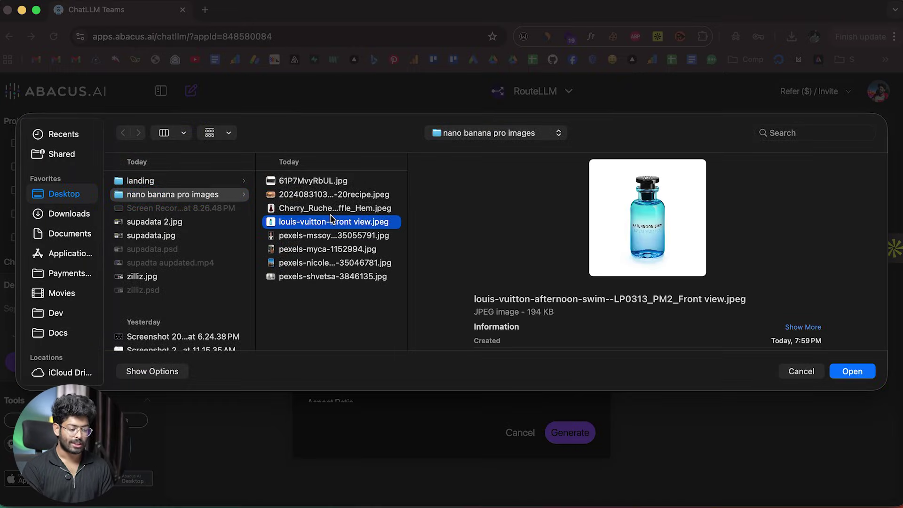
pyautogui.press('Up')
pyautogui.press('space')
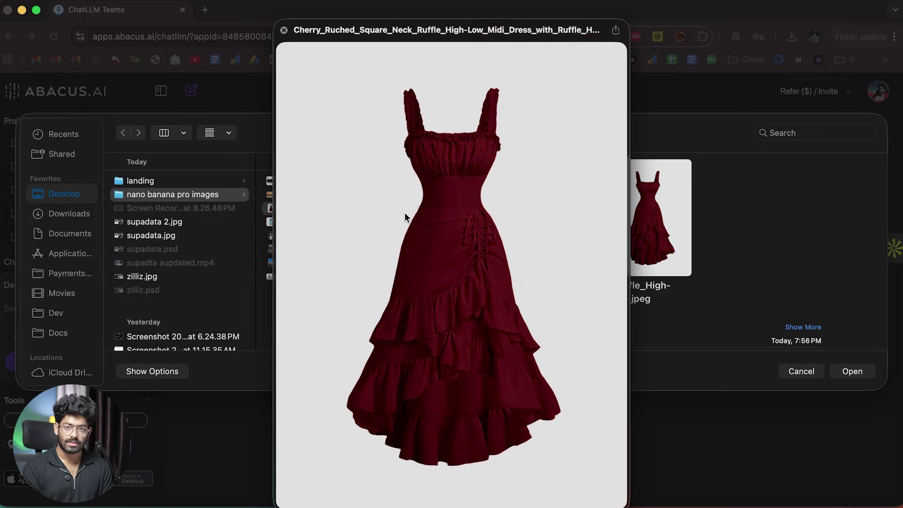
pyautogui.press('space')
pyautogui.click(308, 249)
pyautogui.press('space')
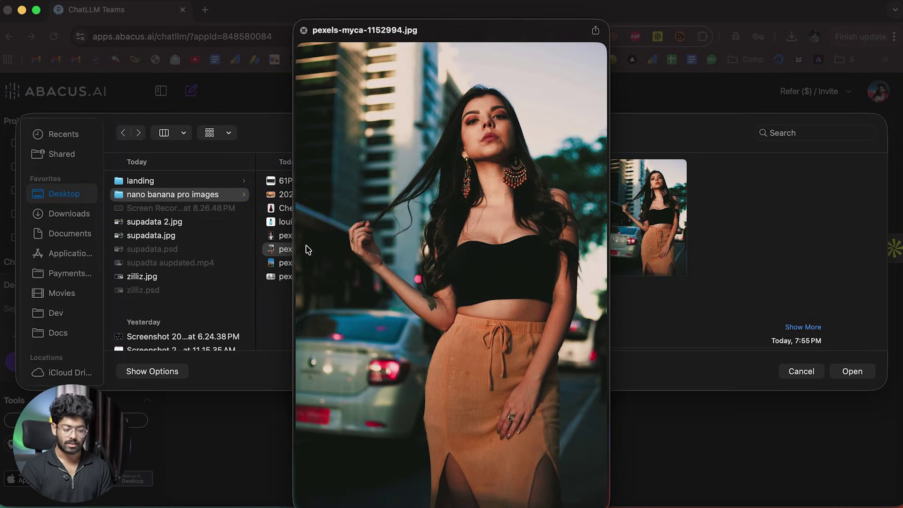
pyautogui.press('space')
pyautogui.keyDown('shift'); pyautogui.click(292, 209); pyautogui.keyUp('shift')
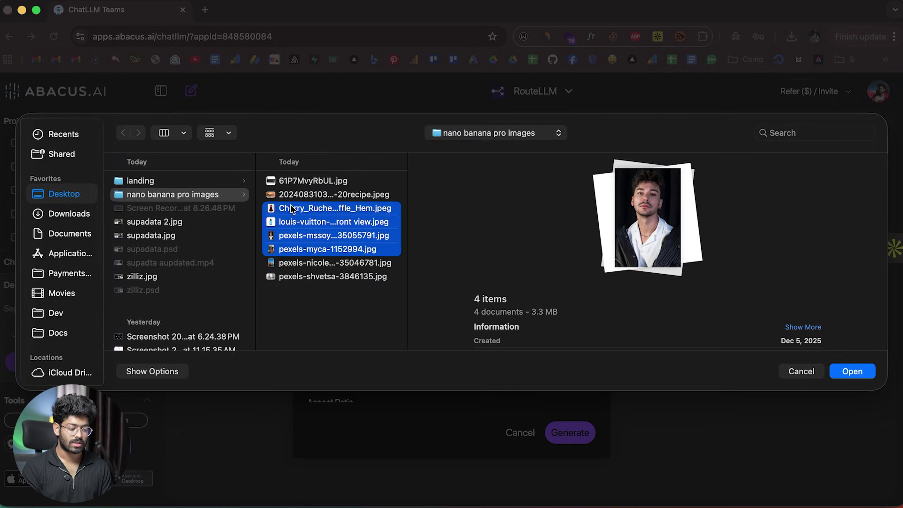
pyautogui.click(292, 208)
pyautogui.keyDown('super'); pyautogui.click(294, 249); pyautogui.keyUp('super')
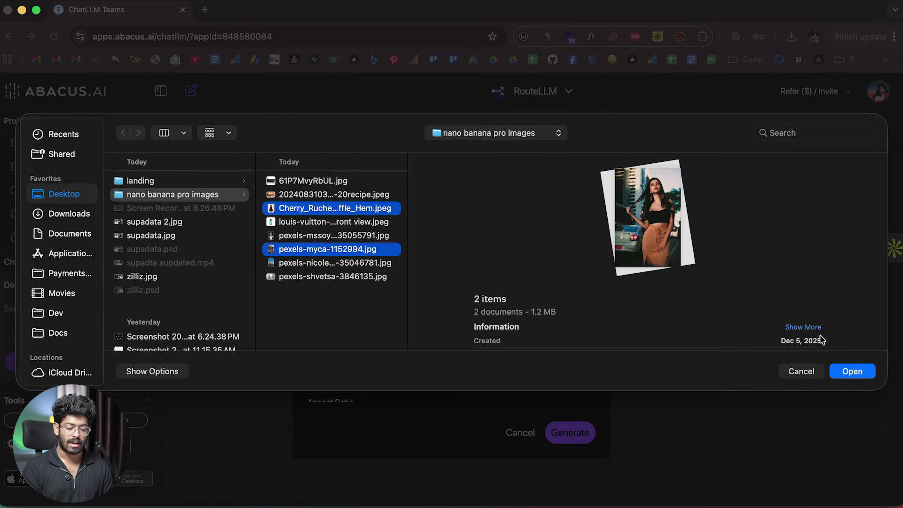
pyautogui.click(845, 373)
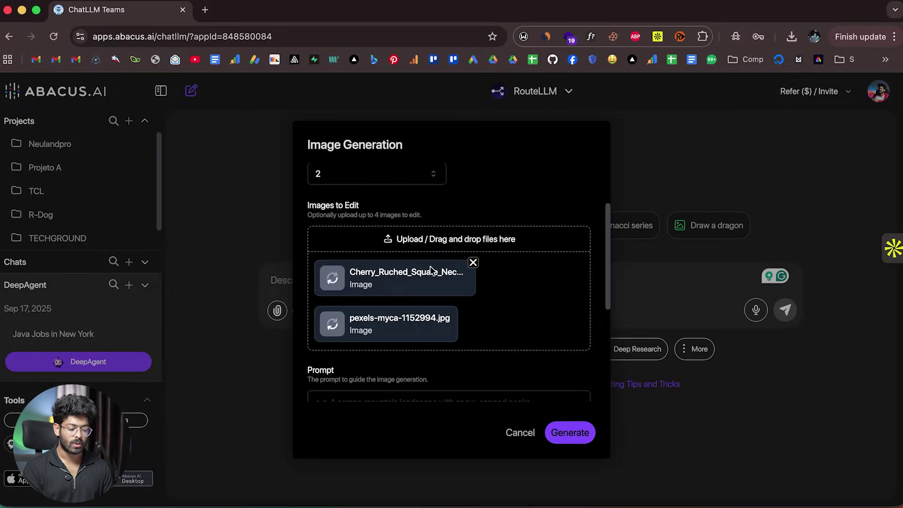
# - Enter a prompt that puts the cherry ruffle dress on the woman in the photo and generate the images
pyautogui.scroll(-1, 418, 304)
pyautogui.click(368, 381)
pyautogui.scroll(-3, 458, 355)
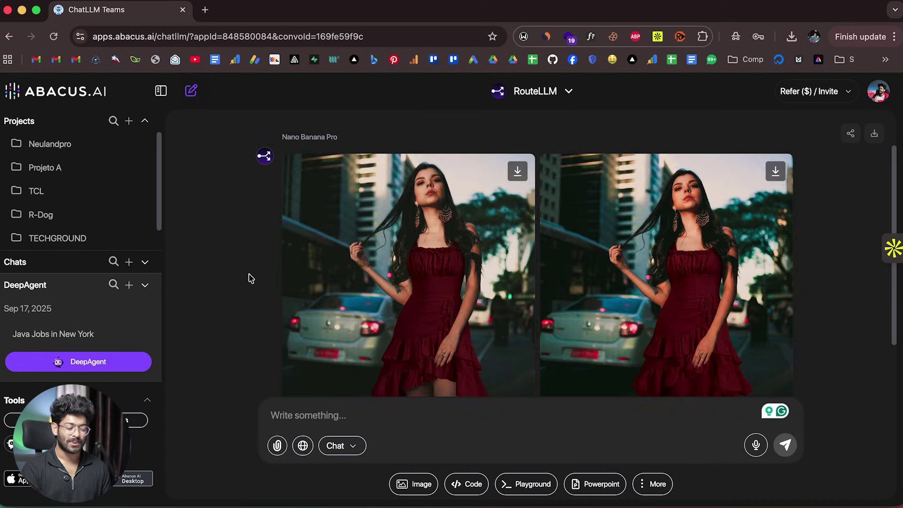
# - Examine the first generated image of the woman in the cherry dress enlarged, and close the preview
pyautogui.click(368, 274)
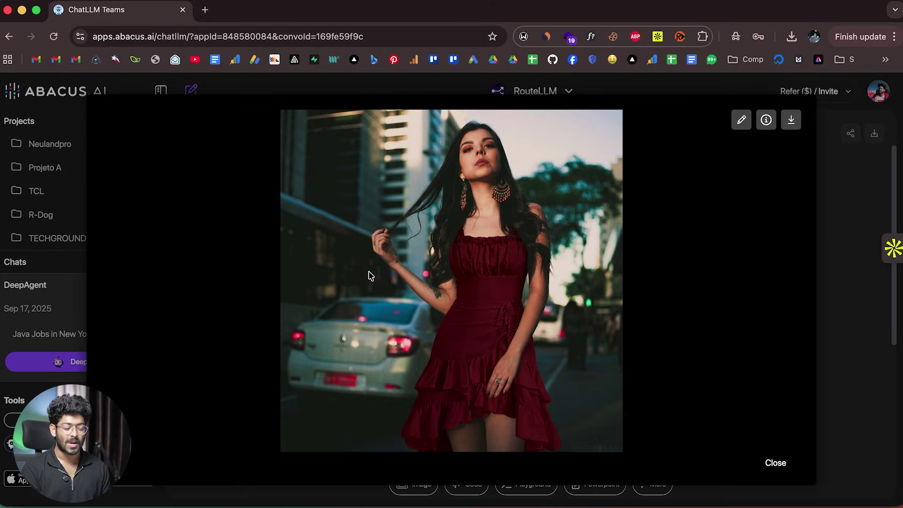
pyautogui.click(866, 207)
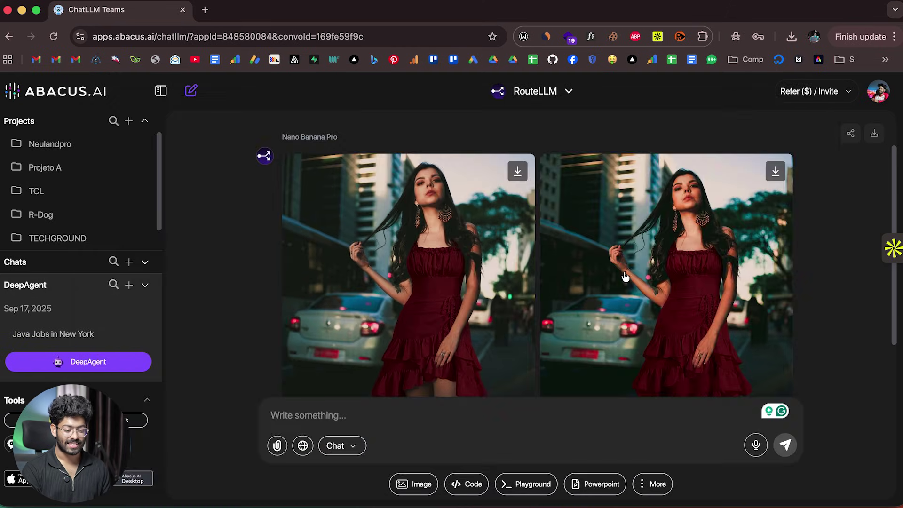
# - Examine both generated images of the woman in the red dress enlarged, and review the prompt that produced them
pyautogui.click(624, 278)
pyautogui.click(822, 212)
pyautogui.click(409, 256)
pyautogui.click(832, 192)
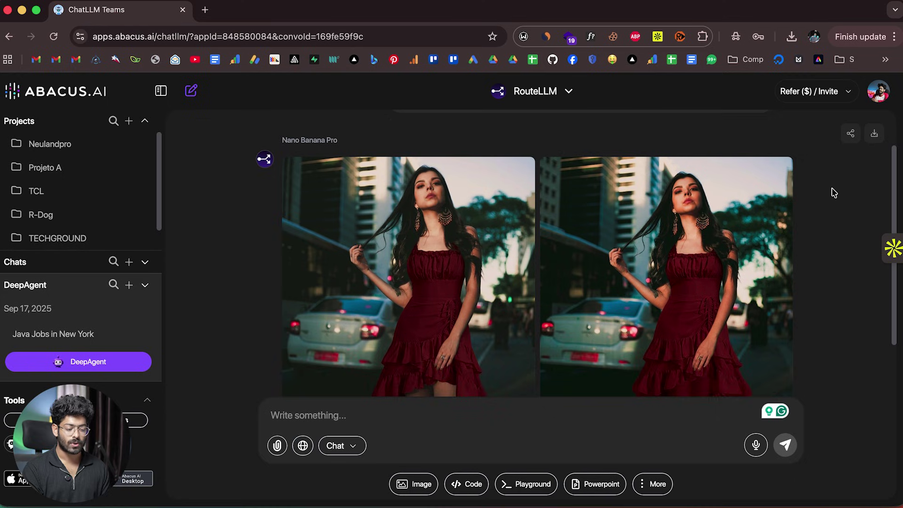
pyautogui.scroll(2, 834, 193)
pyautogui.moveTo(399, 130); pyautogui.dragTo(547, 154)
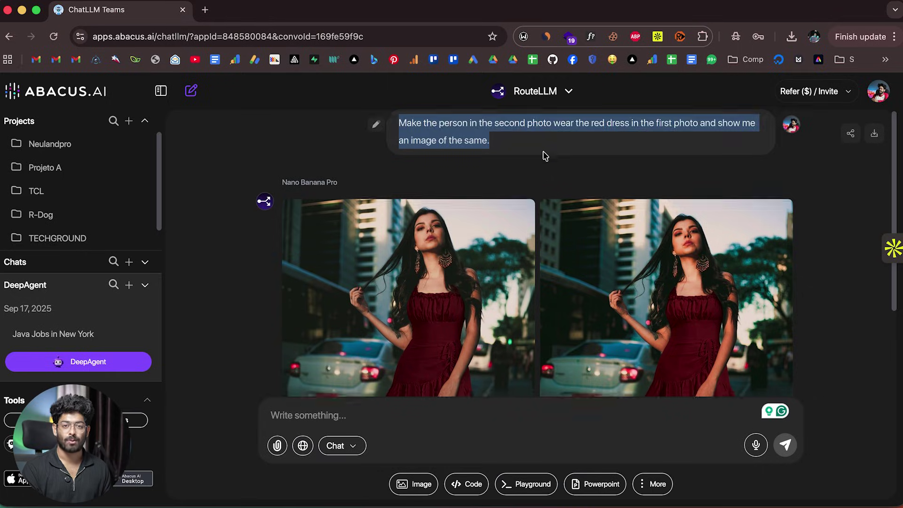
pyautogui.scroll(-1, 545, 156)
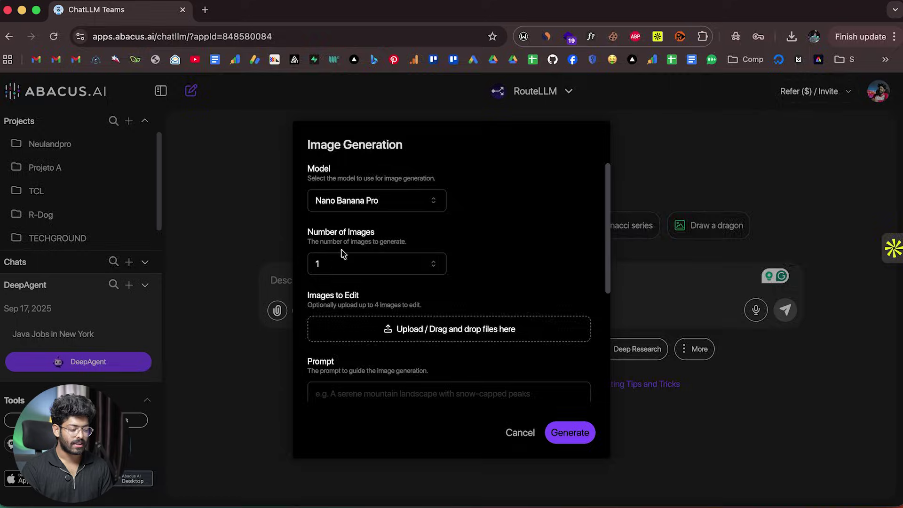
# - Preview the juicy beef burger recipe image and upload it as the image to edit
pyautogui.click(449, 329)
pyautogui.click(316, 193)
pyautogui.press('space')
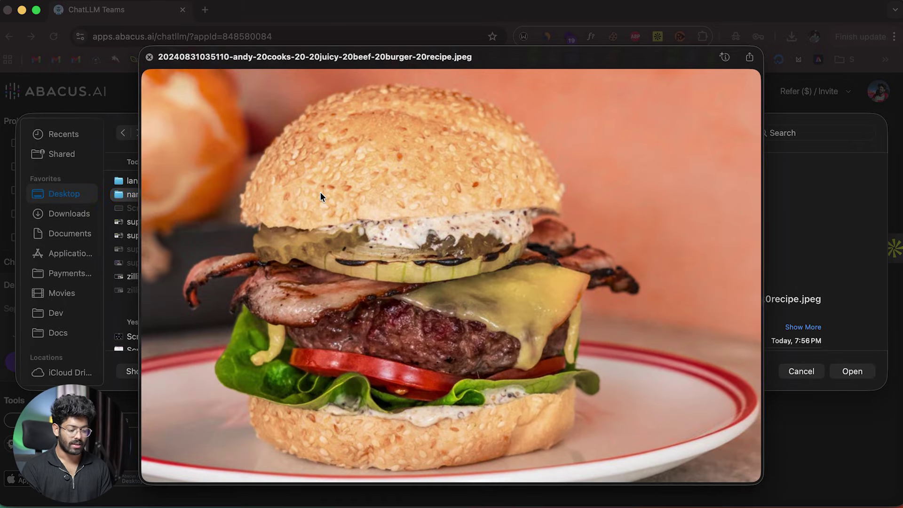
pyautogui.press('space')
pyautogui.click(851, 371)
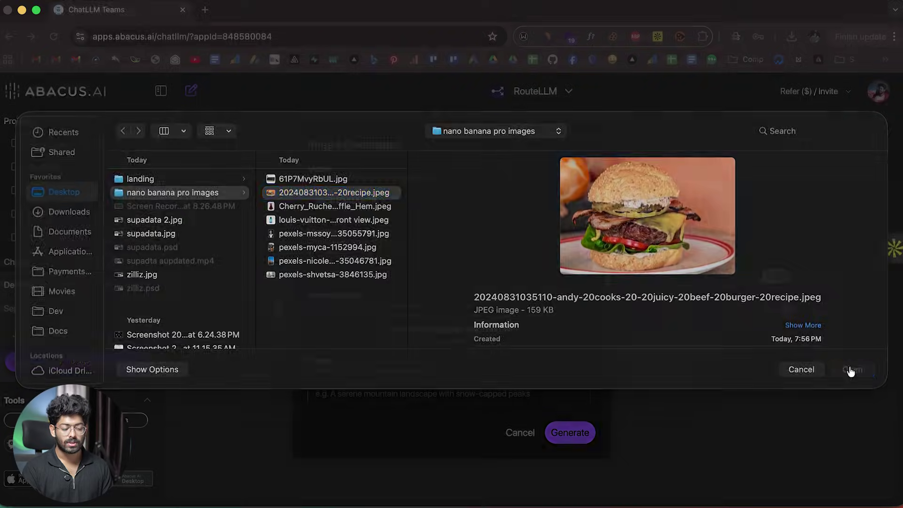
# - Enter a prompt for an image of all the beef burger's ingredients arranged on plates on a table, labeled with name and quantity
pyautogui.scroll(-3, 429, 333)
pyautogui.click(429, 327)
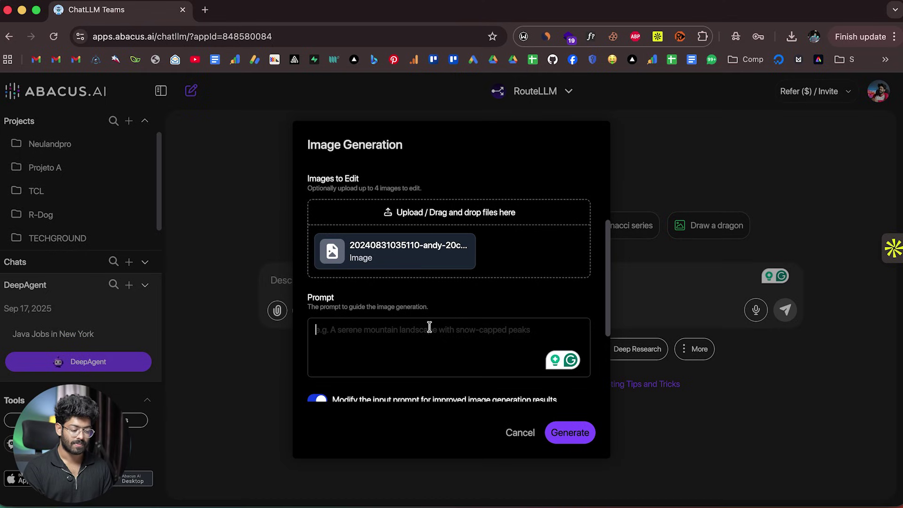
pyautogui.write("The attached is the photo of a beef burger. I want you to create an image such that all the individual ingredients needed to prepare this burger is arranged neatly on a table in plates and it's properly marked and labeled with the name and quantity, and I want you to create an image of the same.")
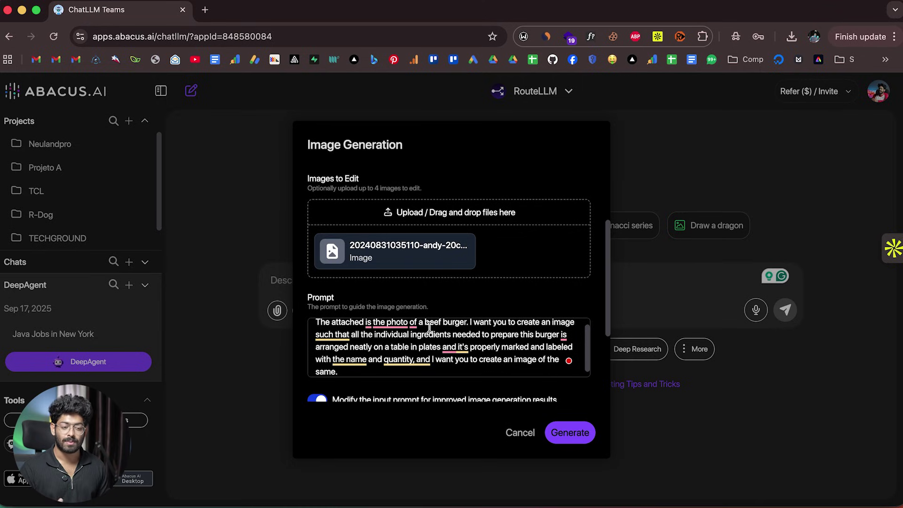
pyautogui.scroll(1, 429, 327)
pyautogui.moveTo(415, 264)
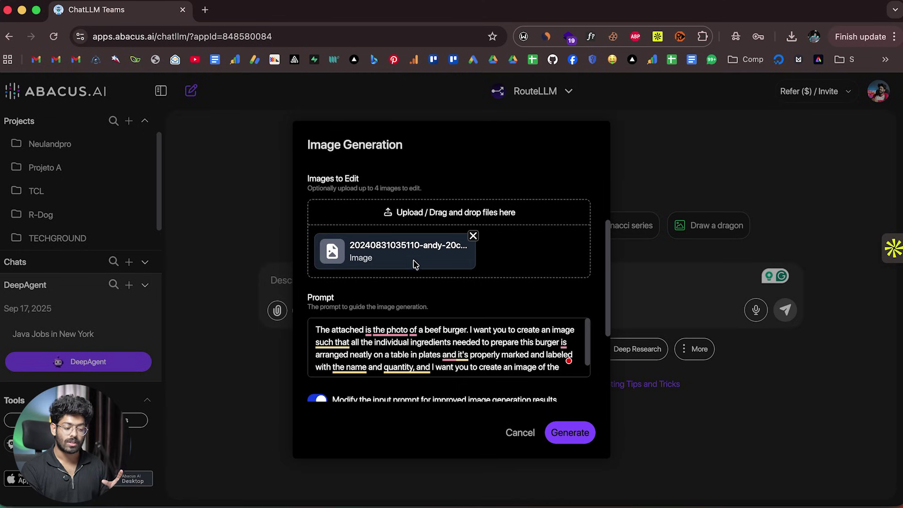
# - Set the number of burger ingredient images to generate to 2
pyautogui.scroll(-3, 400, 259)
pyautogui.scroll(5, 399, 256)
pyautogui.scroll(-5, 402, 282)
pyautogui.scroll(4, 377, 202)
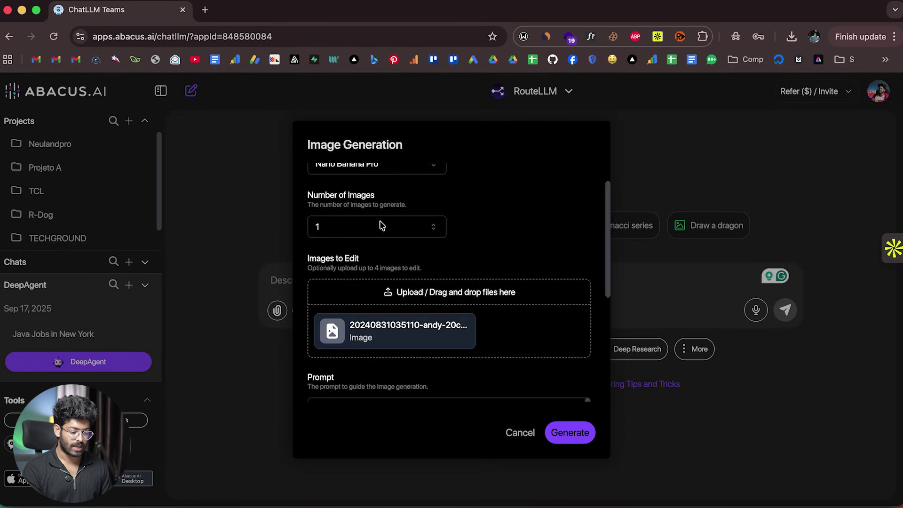
pyautogui.click(362, 230)
pyautogui.click(353, 274)
pyautogui.scroll(-1, 452, 251)
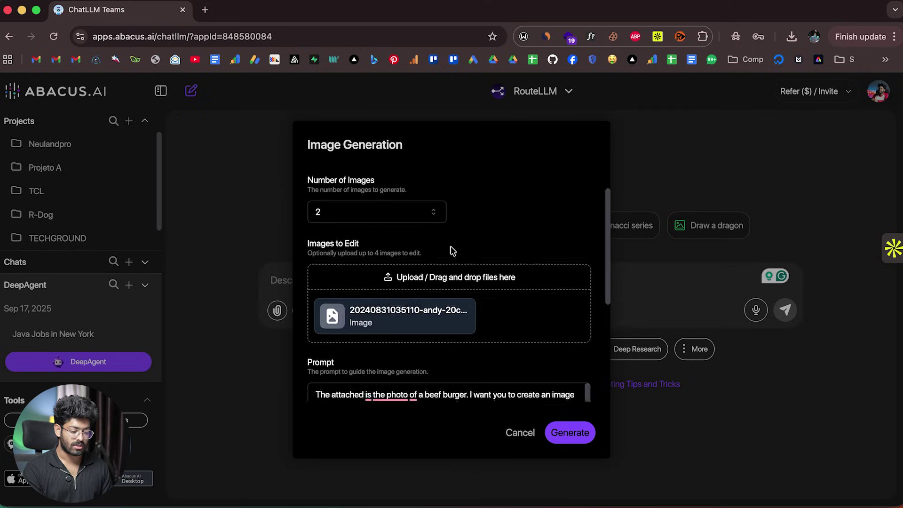
# - Set the aspect ratio to 16:9 and generate the burger ingredient images
pyautogui.scroll(-4, 400, 283)
pyautogui.scroll(-1, 424, 335)
pyautogui.click(418, 321)
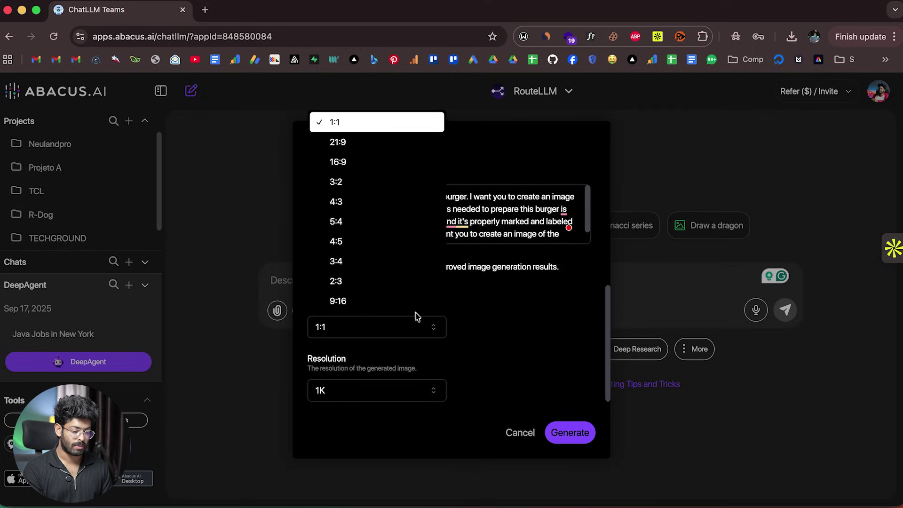
pyautogui.click(358, 161)
pyautogui.click(560, 426)
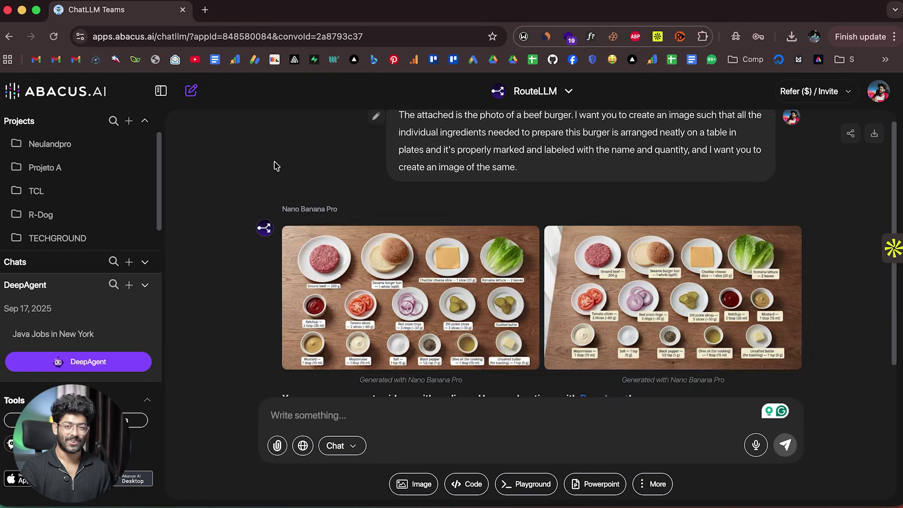
# - Examine both generated burger ingredient images enlarged, and review the prompt that produced them
pyautogui.click(403, 227)
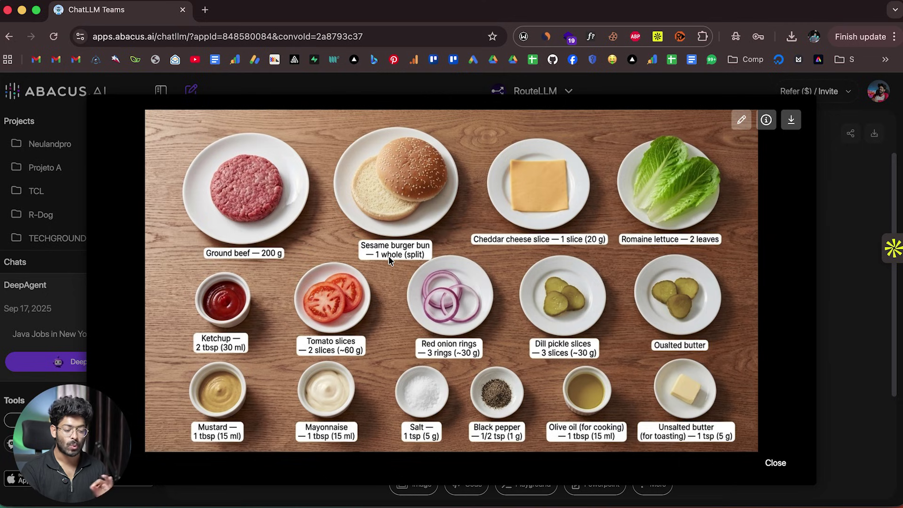
pyautogui.click(819, 197)
pyautogui.click(685, 278)
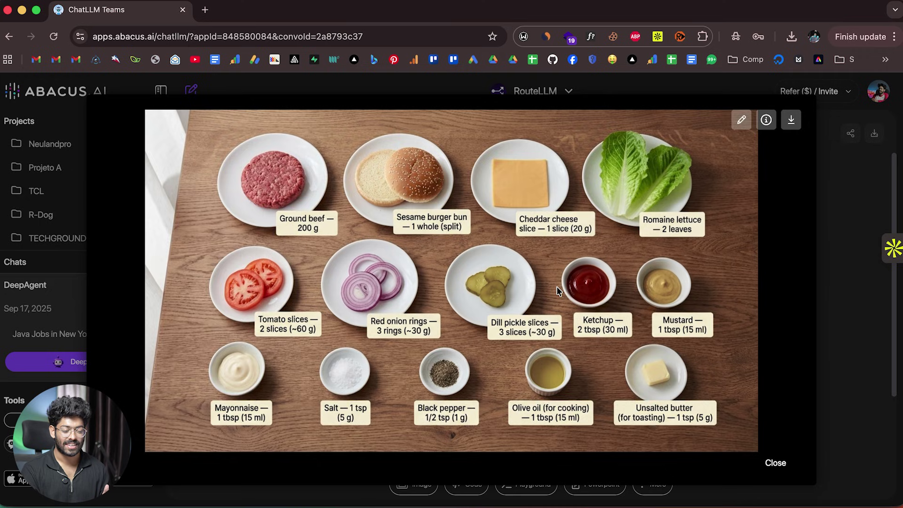
pyautogui.click(822, 200)
pyautogui.scroll(1, 635, 198)
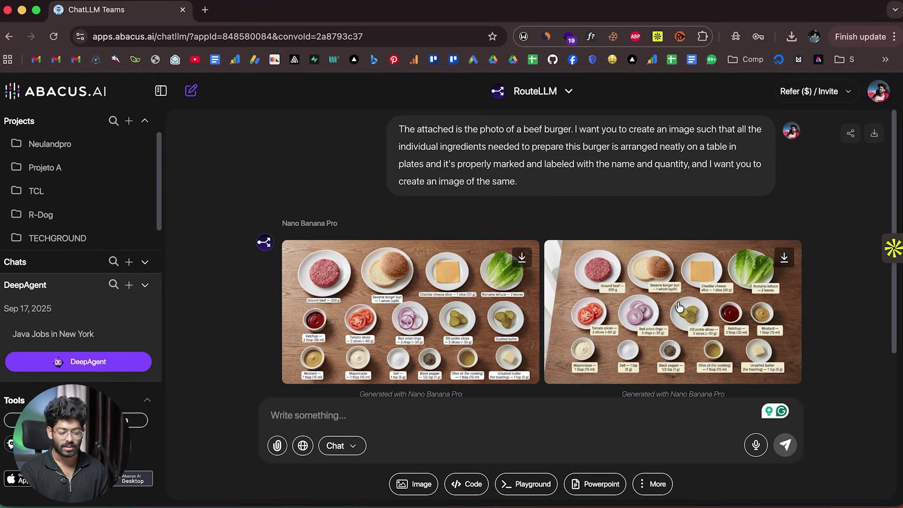
pyautogui.moveTo(400, 128); pyautogui.dragTo(577, 187)
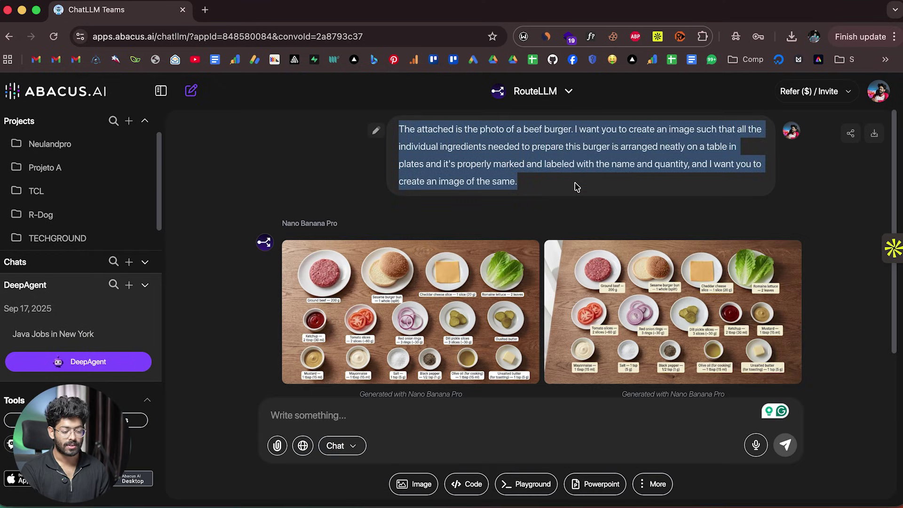
pyautogui.scroll(-1, 527, 212)
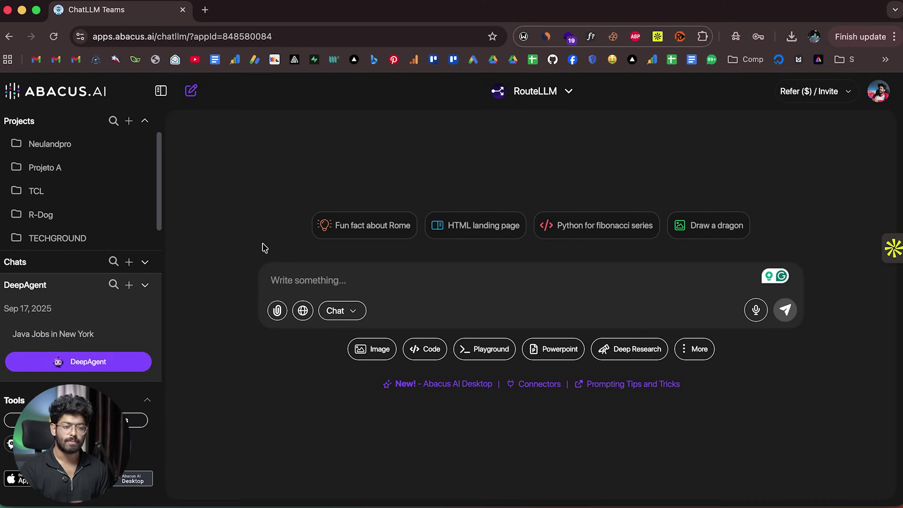
# - Open the image generation settings, preview the photo of the woman and cat ending in 3846135.jpg, and upload it for editing
pyautogui.click(371, 348)
pyautogui.scroll(-1, 424, 275)
pyautogui.click(442, 305)
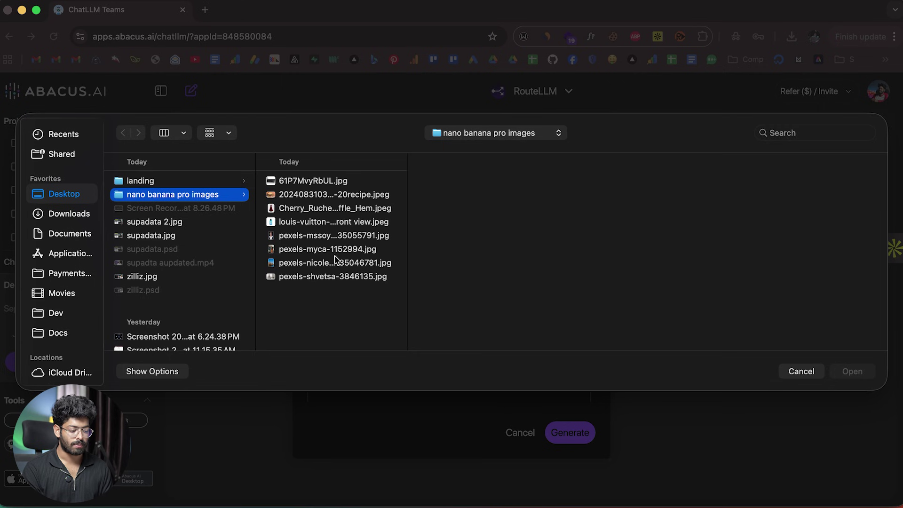
pyautogui.click(318, 277)
pyautogui.press('space')
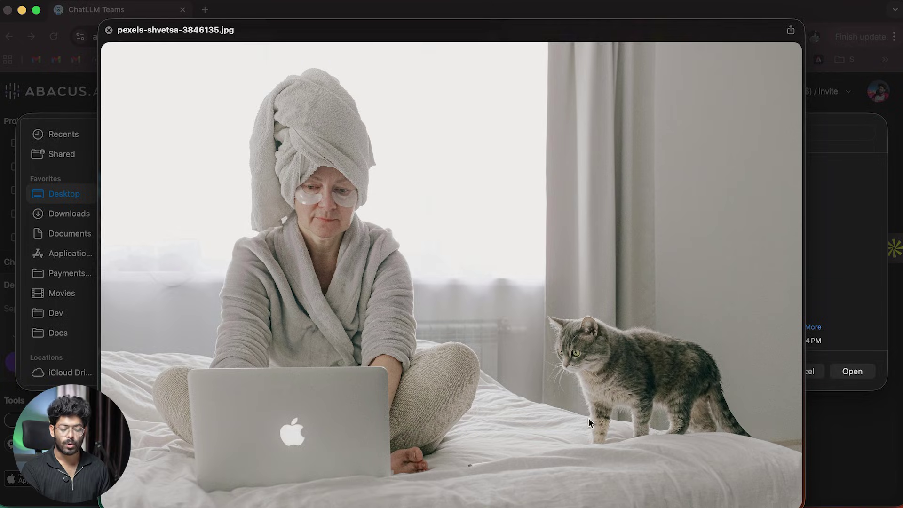
pyautogui.press('space')
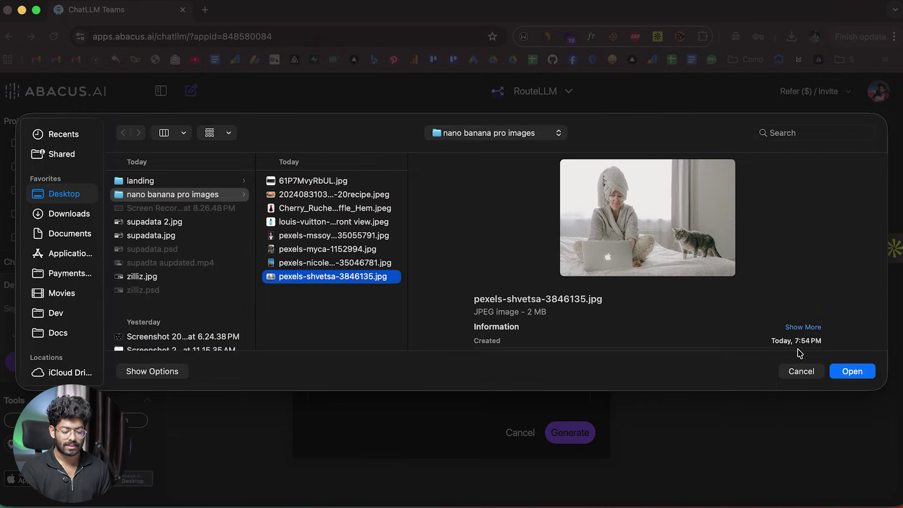
pyautogui.click(853, 371)
# - Enter the prompt "I want to remove the cat from this image." and generate the image
pyautogui.scroll(-2, 366, 387)
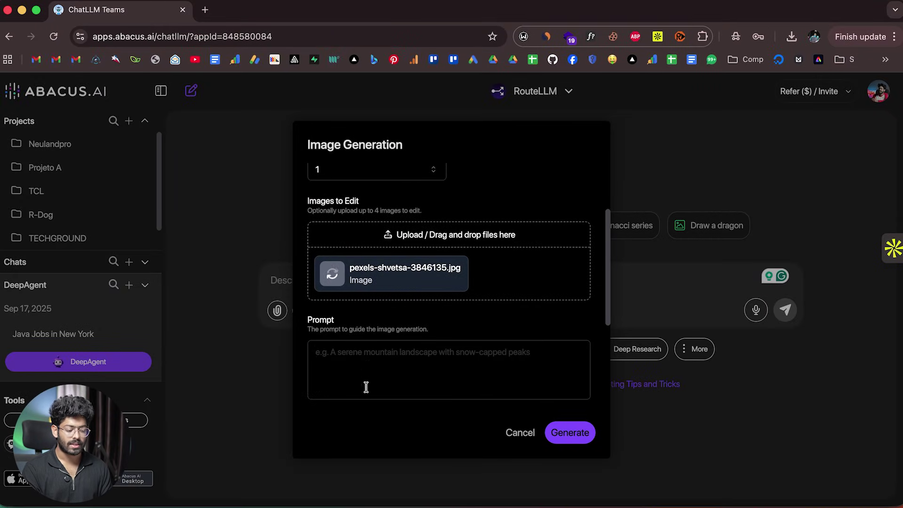
pyautogui.click(367, 367)
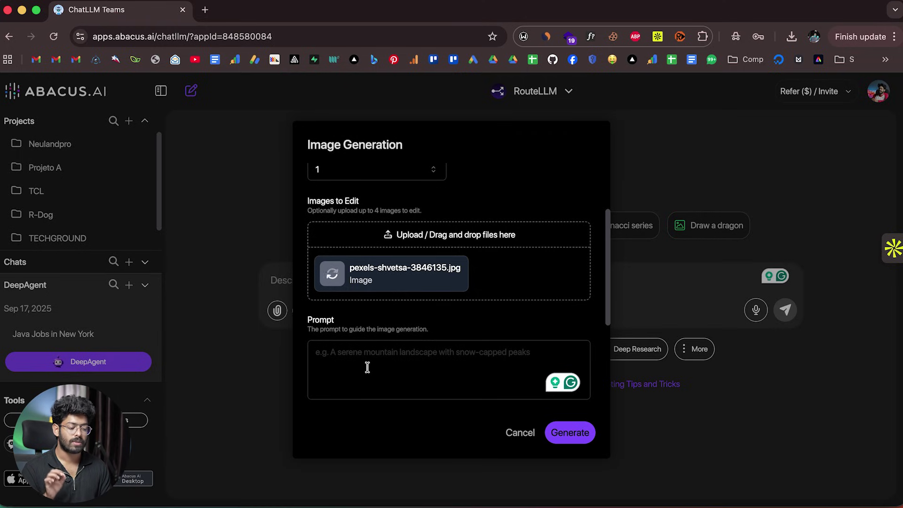
pyautogui.write('I want to remove the cat from this image.')
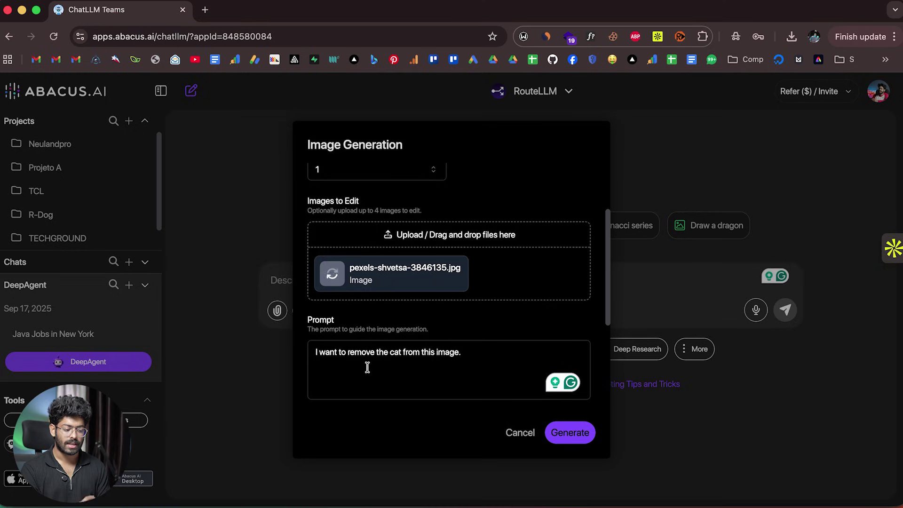
pyautogui.scroll(-4, 480, 336)
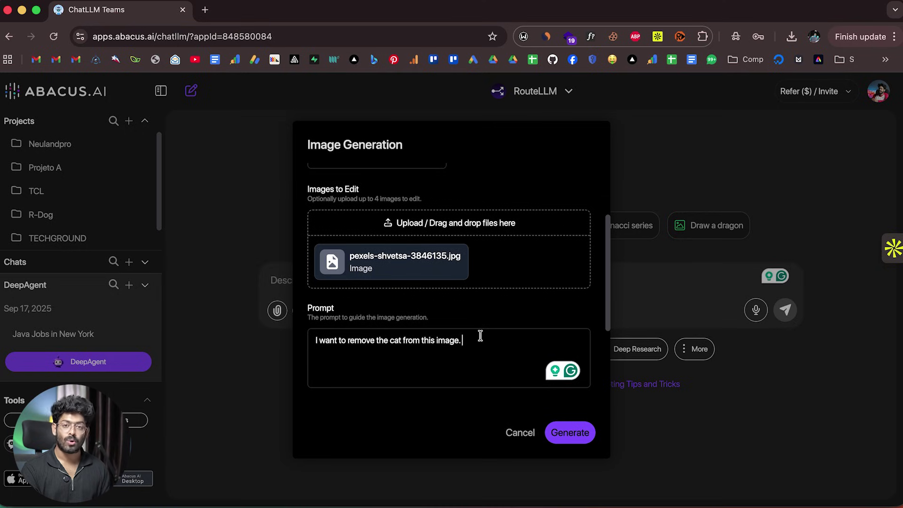
pyautogui.click(571, 432)
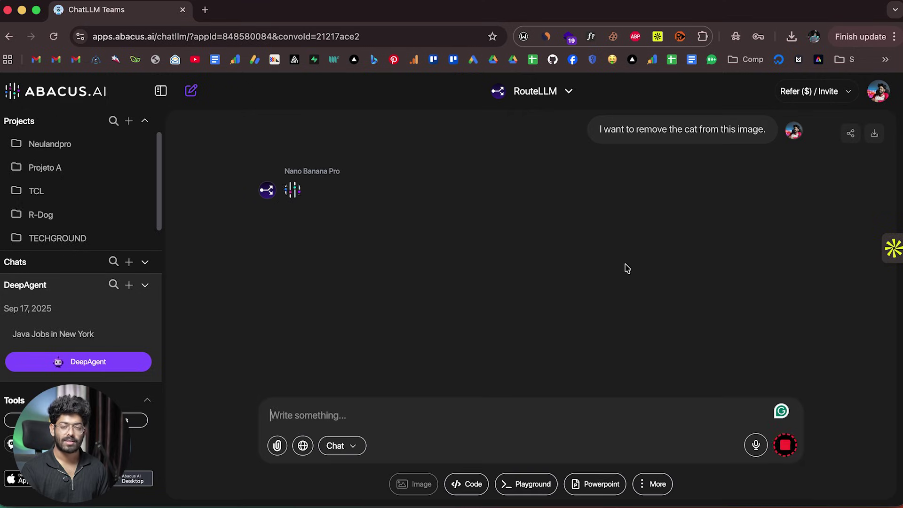
# - Compare the generated image without the cat, enlarged, with a preview of the original photo, and close both previews
pyautogui.click(262, 251)
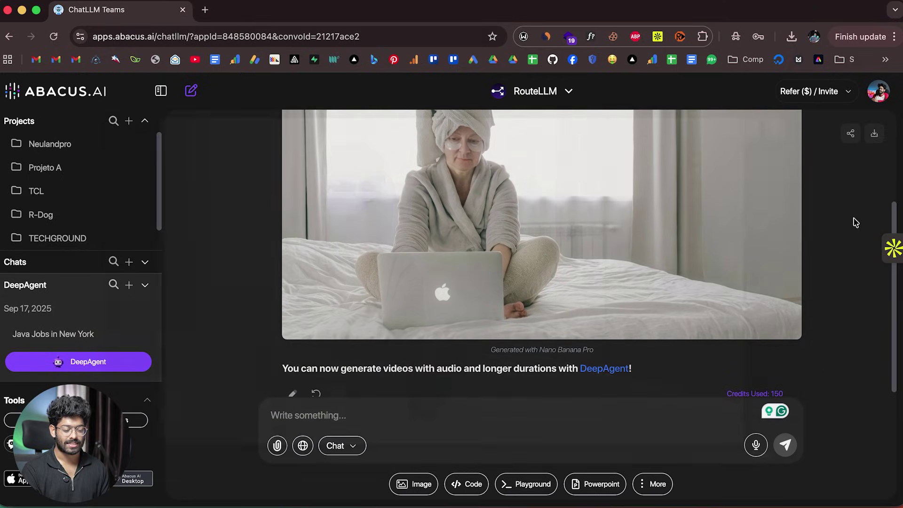
pyautogui.click(843, 228)
pyautogui.scroll(1, 631, 275)
pyautogui.click(631, 275)
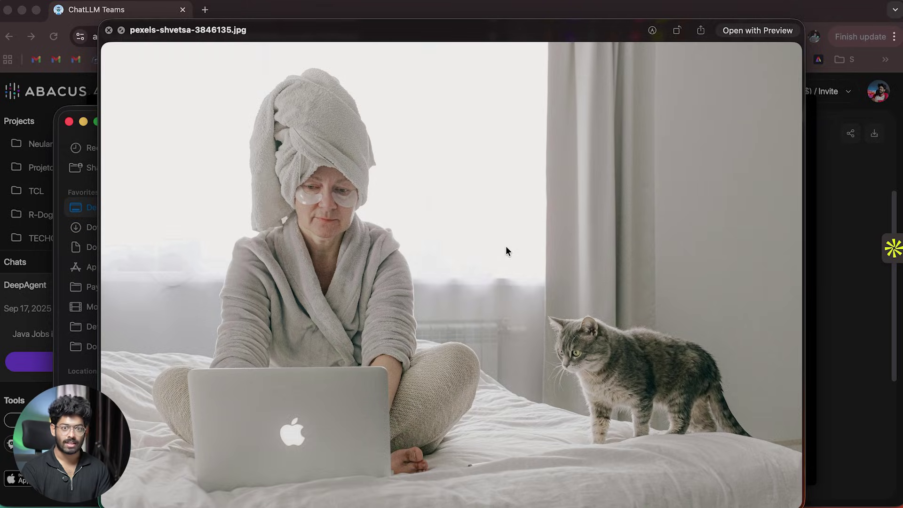
pyautogui.press('space')
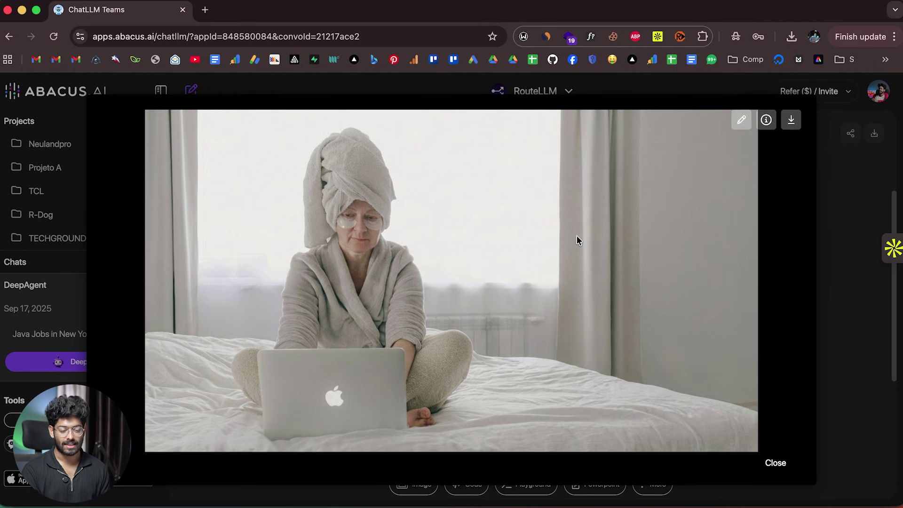
pyautogui.click(848, 193)
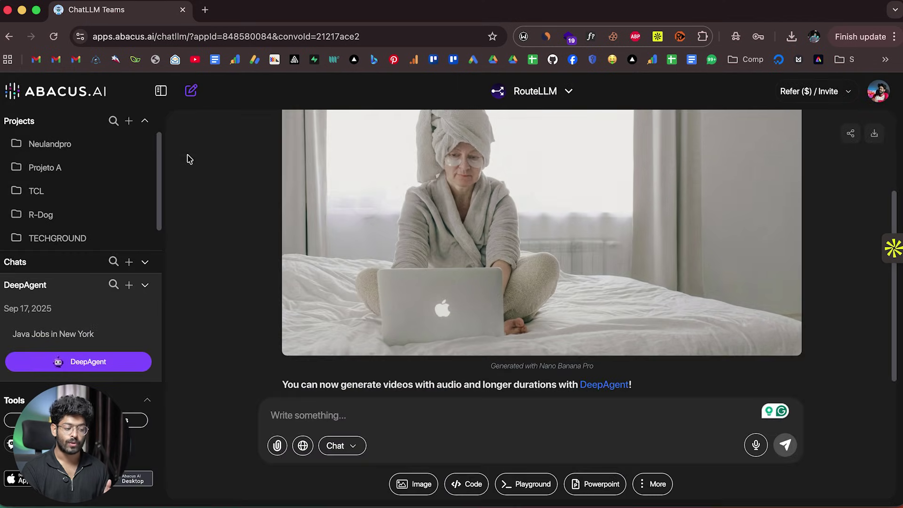
# - Start a new chat and open the image generation settings at the empty prompt
pyautogui.click(192, 94)
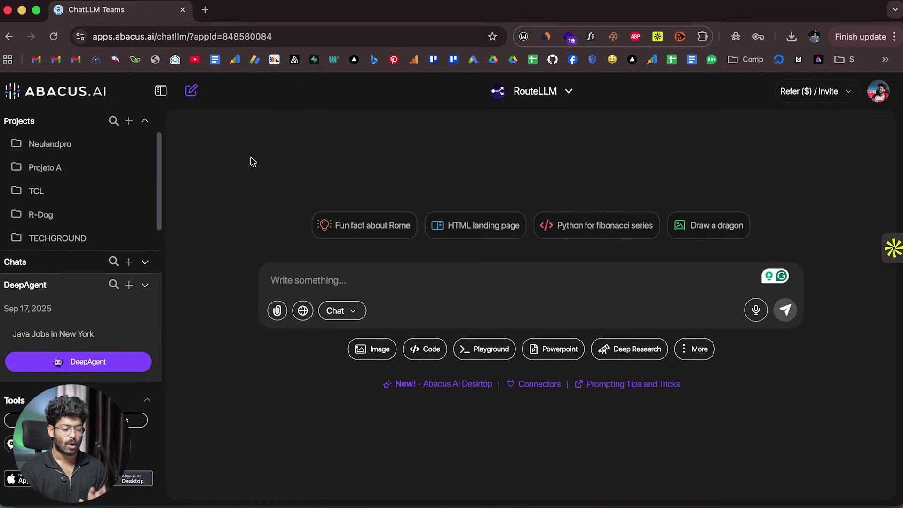
pyautogui.click(373, 350)
pyautogui.scroll(-3, 414, 336)
pyautogui.click(405, 253)
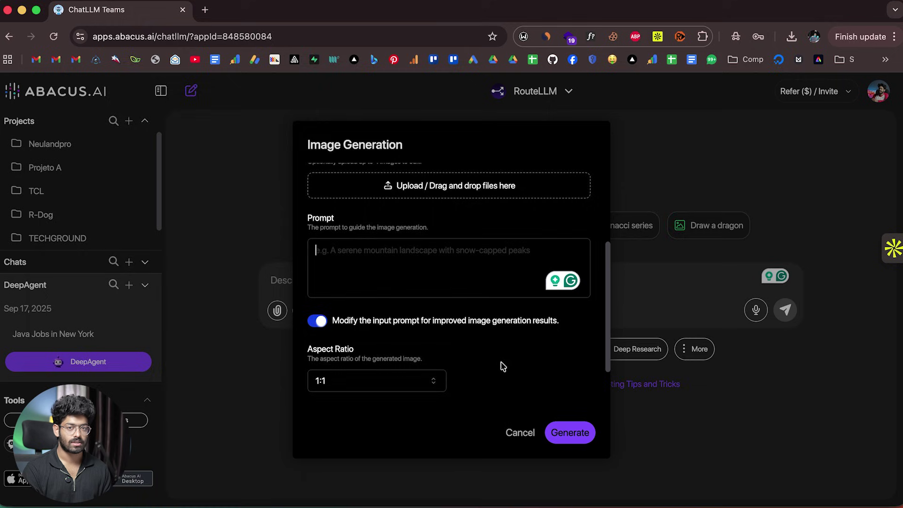
# - Preview the lighthouse photo ending in 35046781.jpg in Finder, and upload it as the image to edit
pyautogui.press('super+Tab')
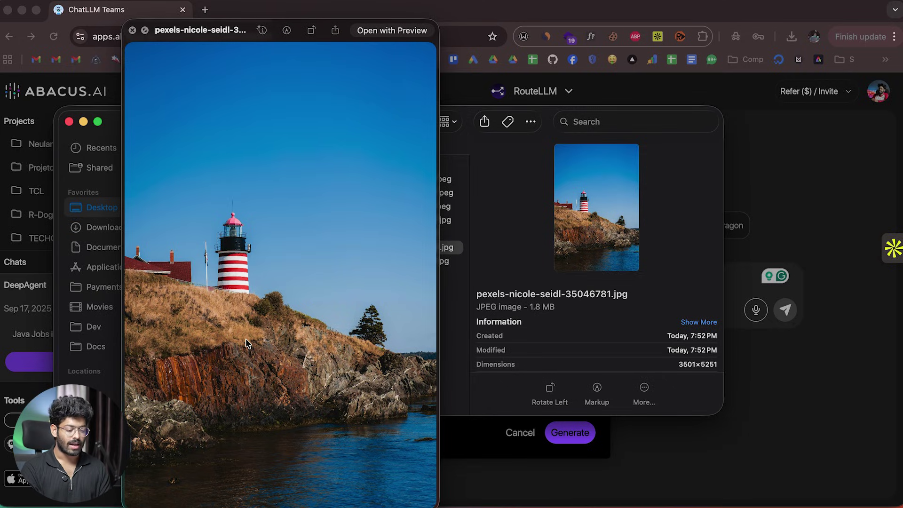
pyautogui.press('space')
pyautogui.press('Return')
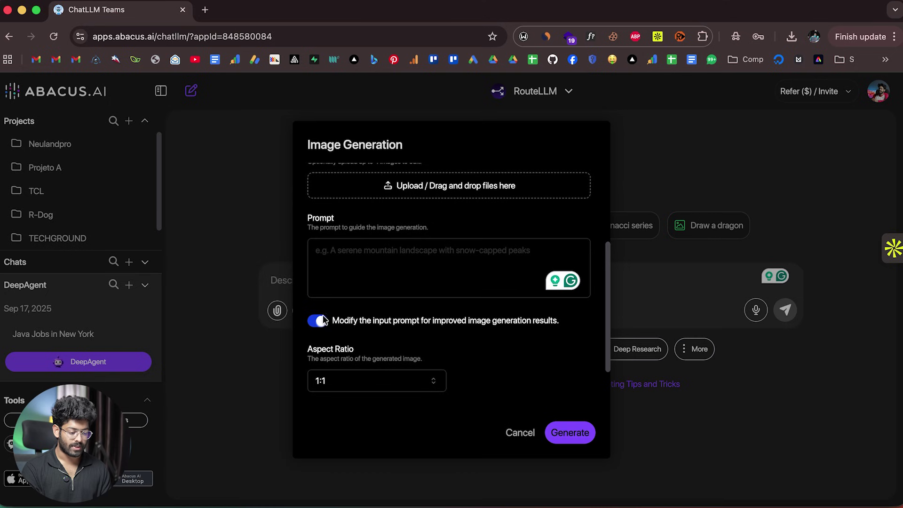
pyautogui.click(370, 195)
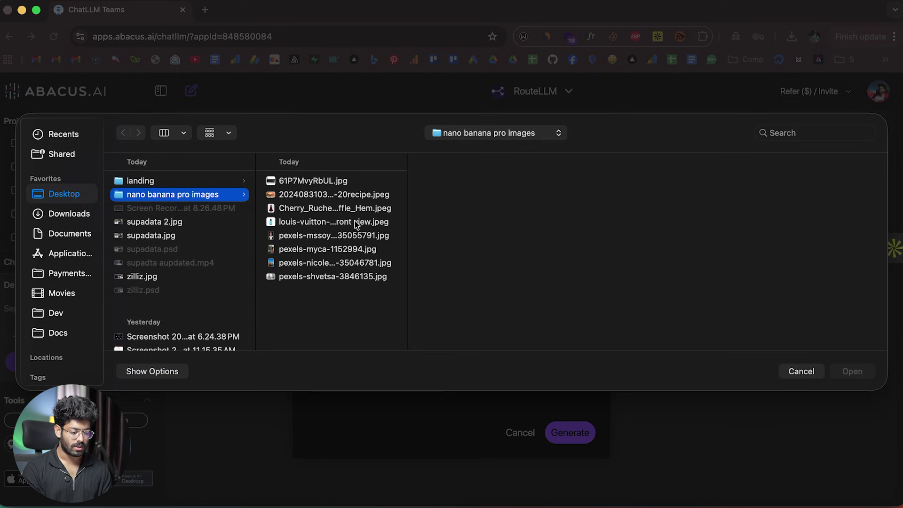
pyautogui.doubleClick(311, 257)
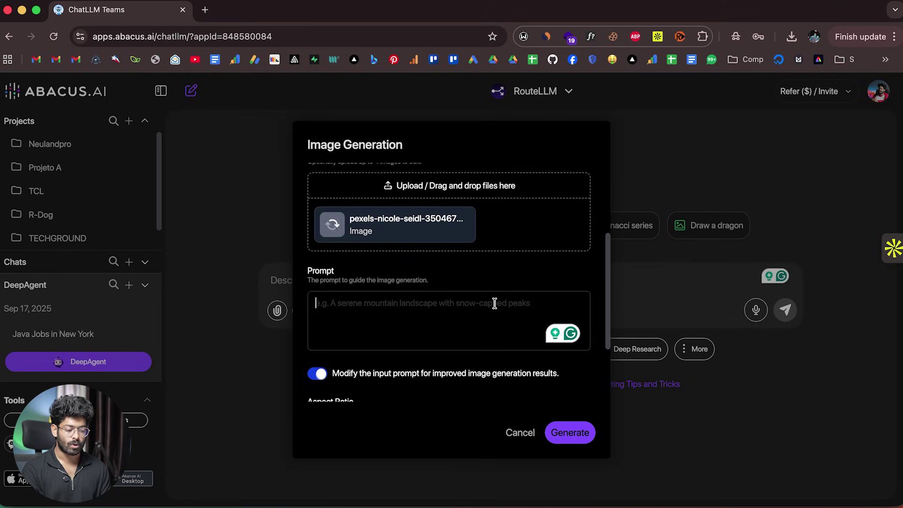
# - Enter the prompt "Can you please edit this photo as if it was taken at night with stars, galaxies, and moon in the sky?"
pyautogui.click(430, 325)
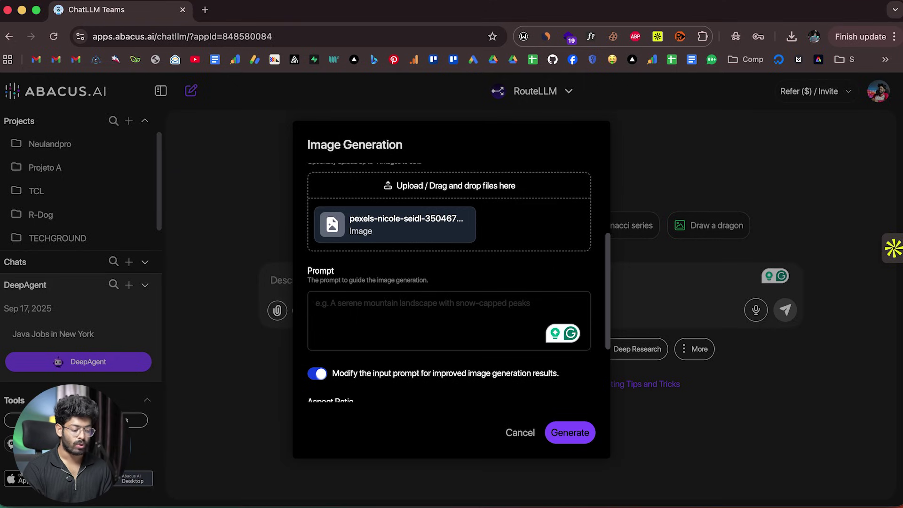
pyautogui.write('Can you please edit this photo as if it was taken at night with stars, galaxies, and moon in the sky?')
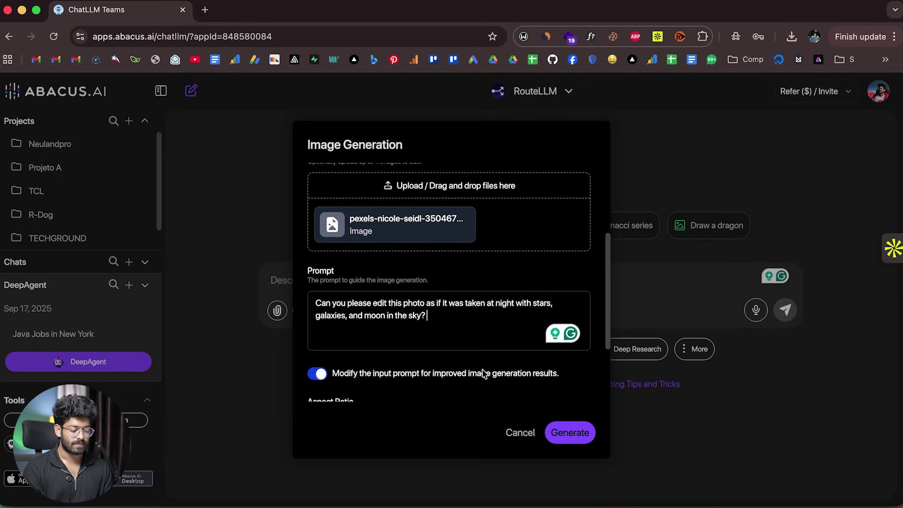
pyautogui.keyDown('shift'); pyautogui.click(330, 315); pyautogui.keyUp('shift')
pyautogui.click(489, 335)
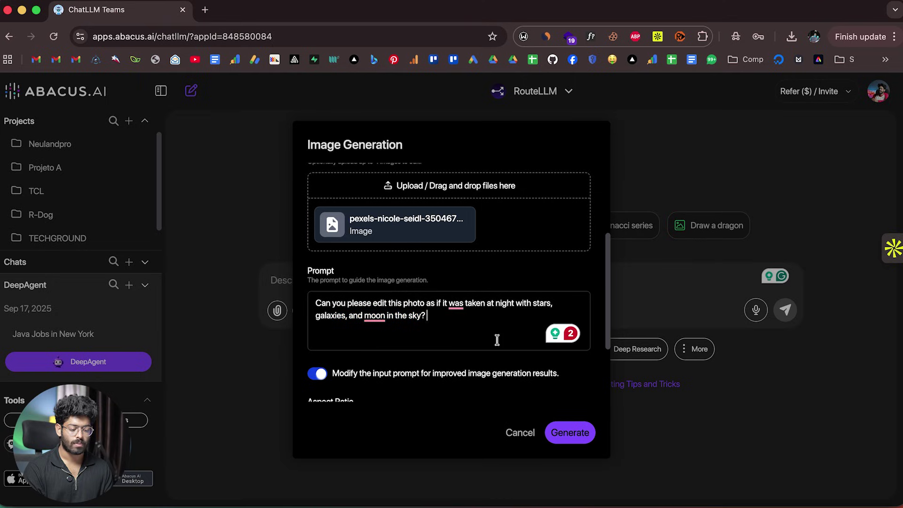
# - Set the aspect ratio to 9:16 and the number of images to 2, and generate the night versions of the lighthouse photo
pyautogui.scroll(-3, 477, 314)
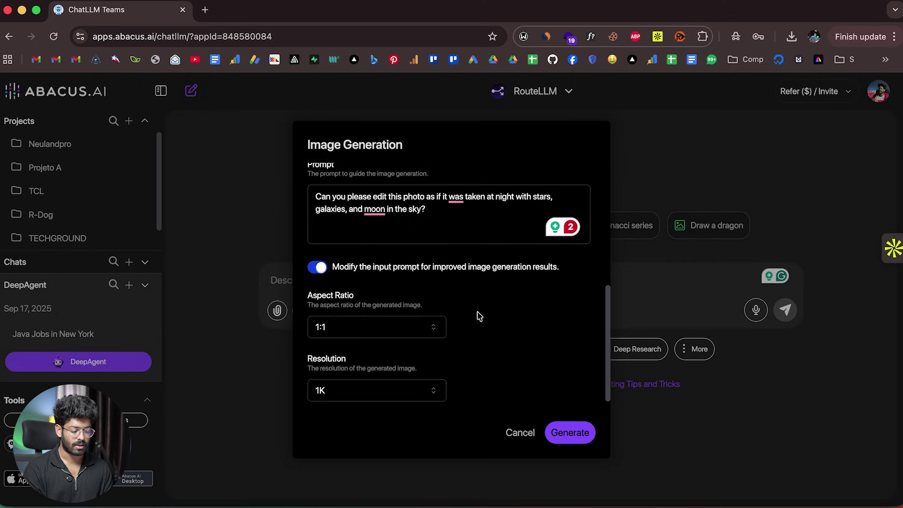
pyautogui.click(395, 331)
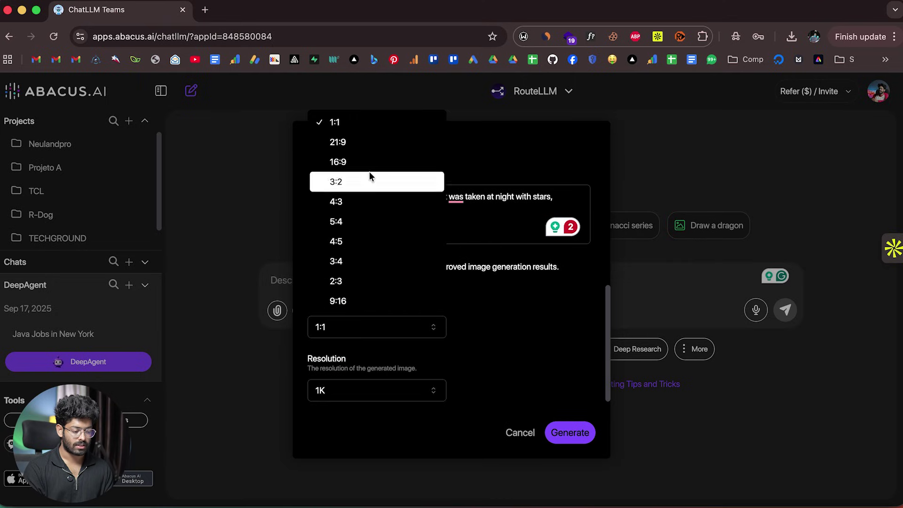
pyautogui.click(346, 296)
pyautogui.scroll(5, 465, 365)
pyautogui.scroll(1, 466, 366)
pyautogui.click(374, 266)
pyautogui.click(363, 307)
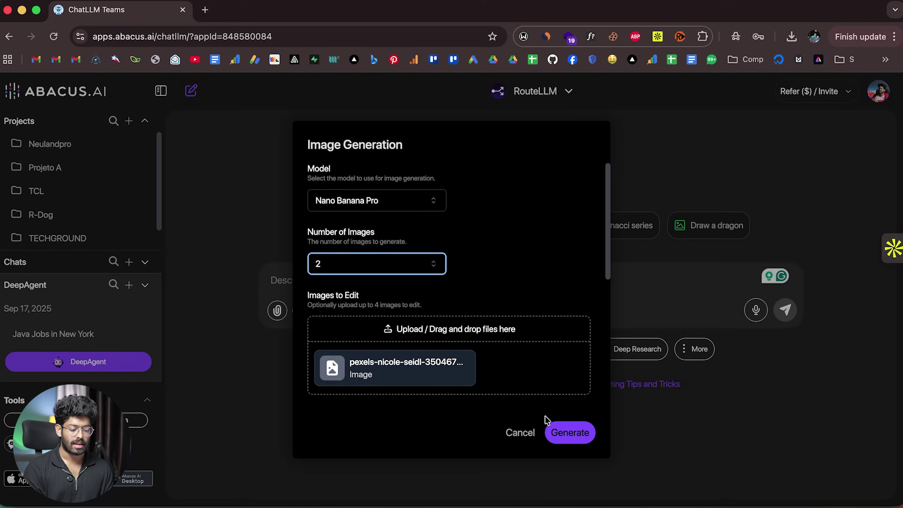
pyautogui.click(558, 431)
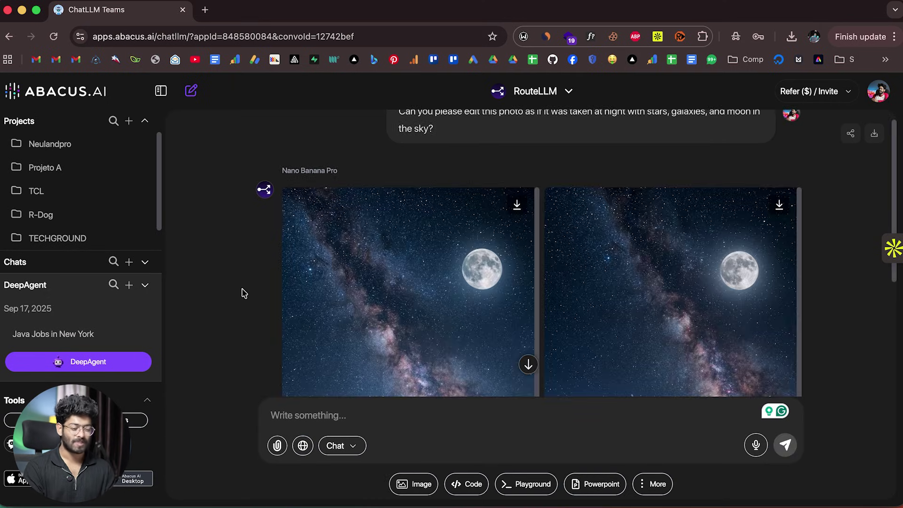
# - View both generated night lighthouse images enlarged and close the viewer
pyautogui.click(409, 300)
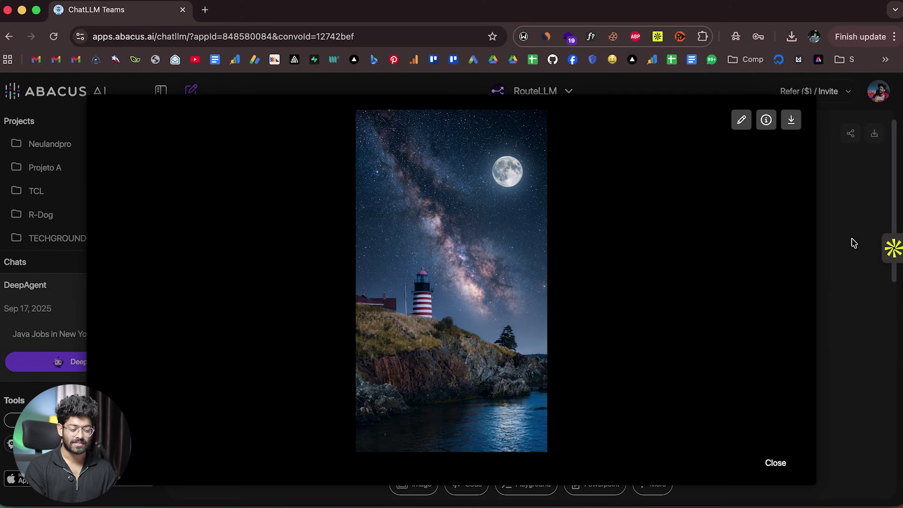
pyautogui.click(892, 239)
pyautogui.click(701, 312)
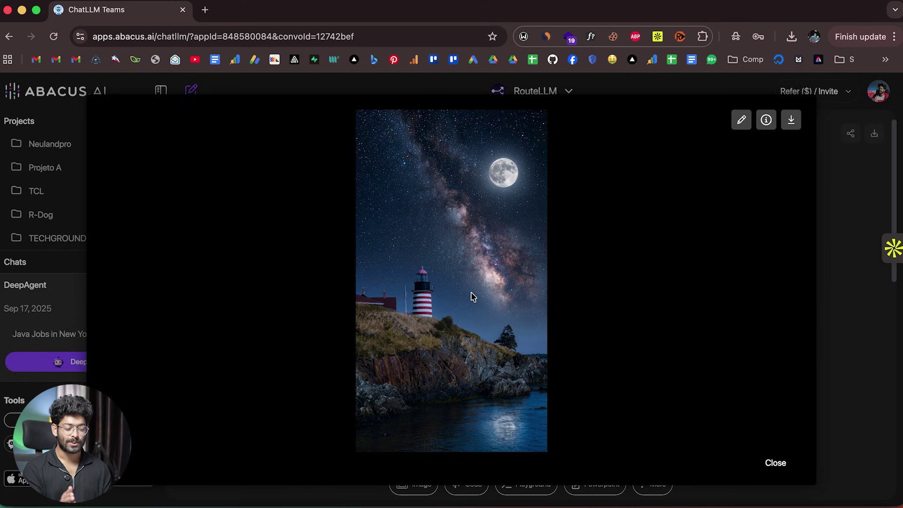
pyautogui.click(828, 223)
# - Start a new chat and set up image generation with 2 images
pyautogui.click(191, 90)
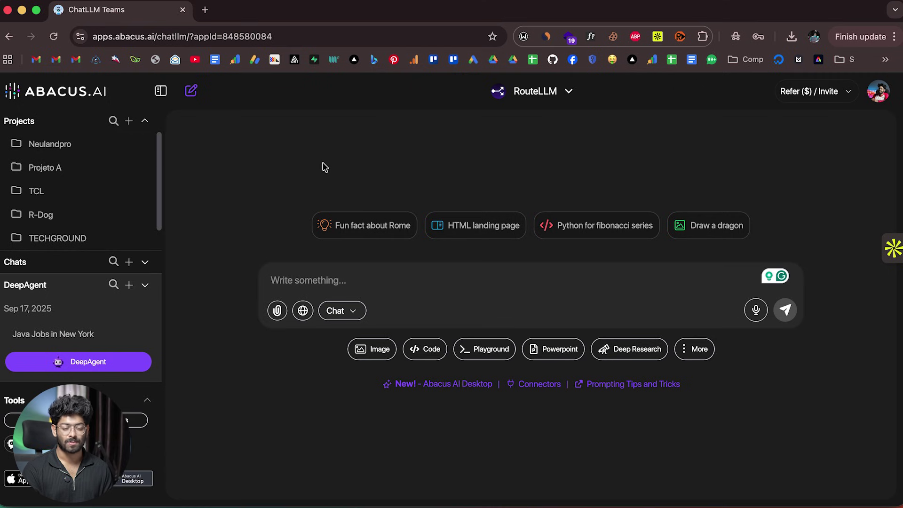
pyautogui.click(369, 351)
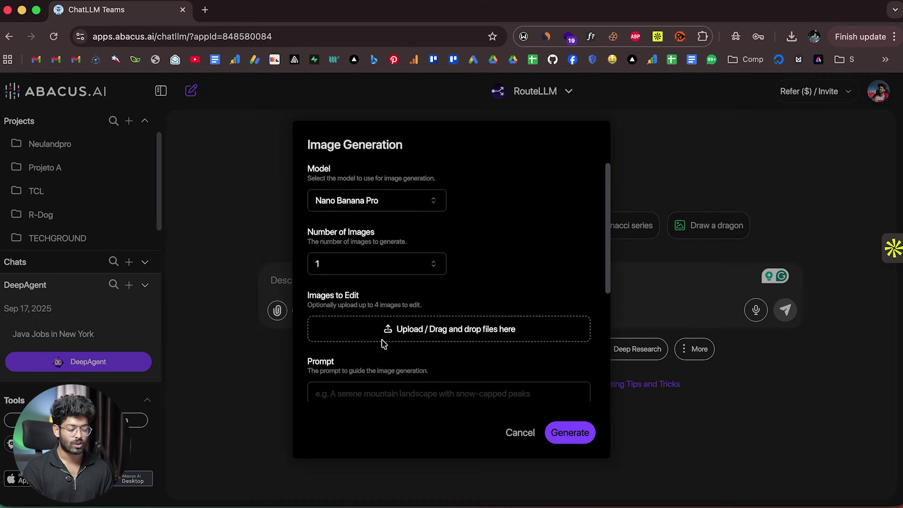
pyautogui.click(383, 271)
pyautogui.click(346, 308)
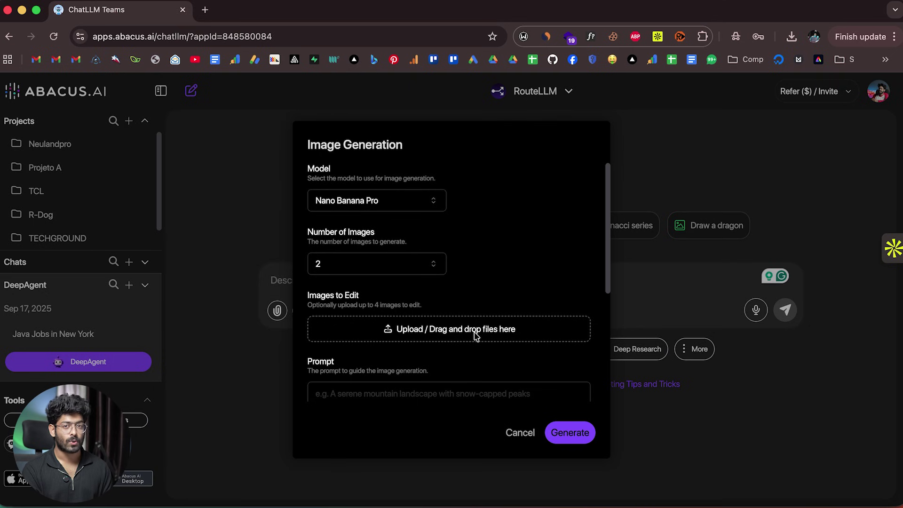
# - Preview the Coca-Cola can photo from the nano banana pro images folder and upload it as the image to edit
pyautogui.click(476, 332)
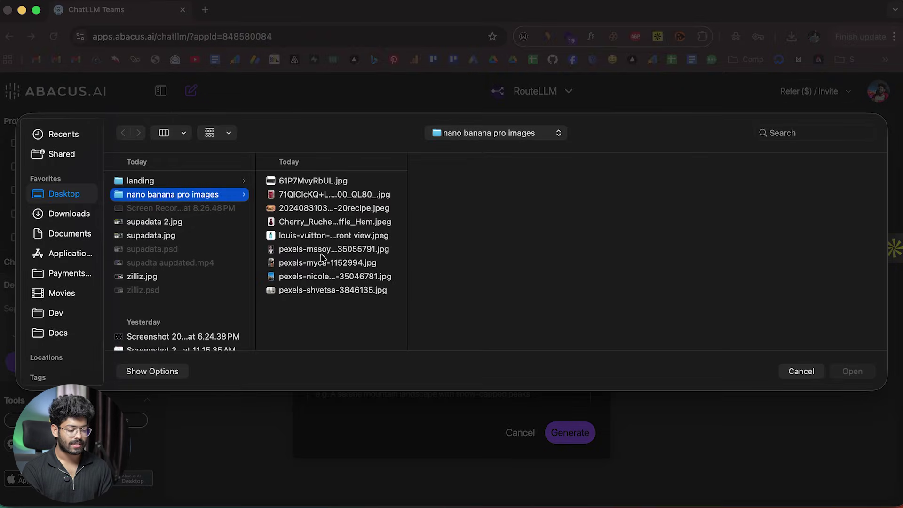
pyautogui.click(319, 197)
pyautogui.press('space')
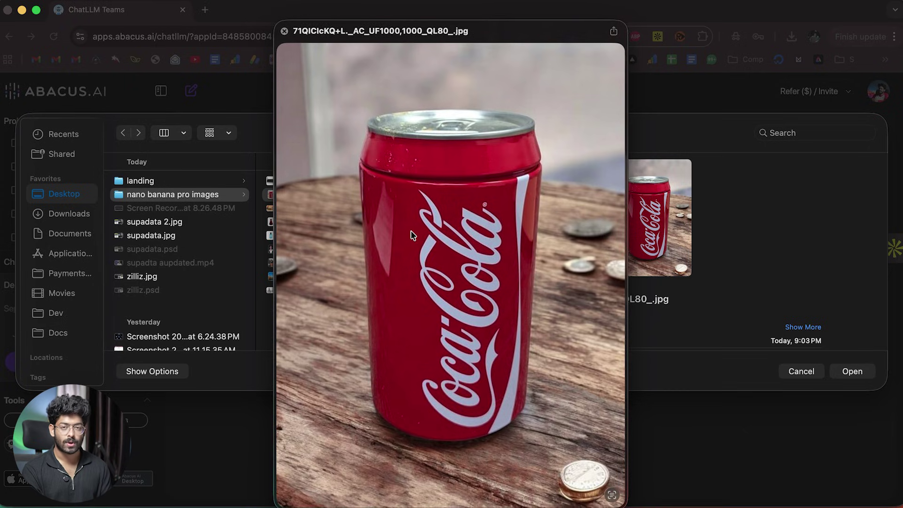
pyautogui.press('space')
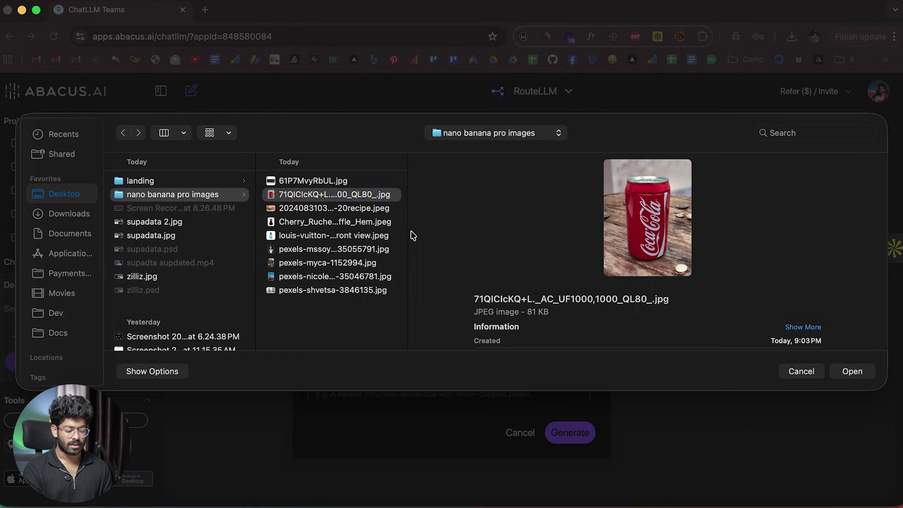
pyautogui.click(854, 372)
# - Generate images from a prompt placing this Coca-Cola can in the sand on a beach with waves in the background and bright blue sky
pyautogui.scroll(-3, 449, 294)
pyautogui.click(392, 372)
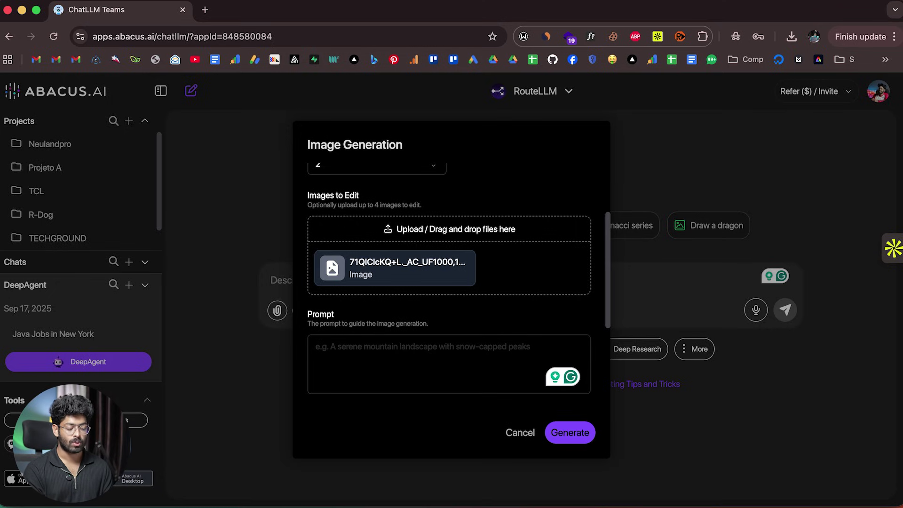
pyautogui.write('Generate an image as if this Coca-Cola can is actually placed in the sand on a beach with waves in the background and bright blue sky.')
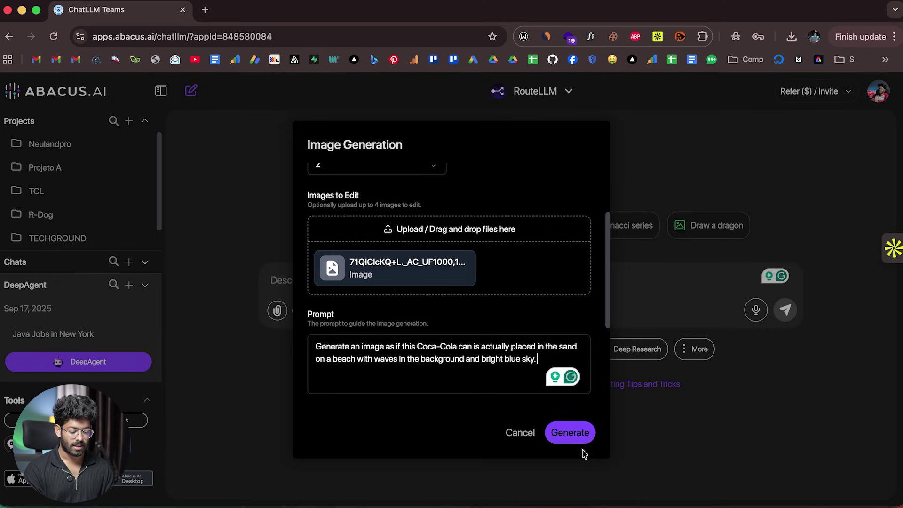
pyautogui.click(578, 438)
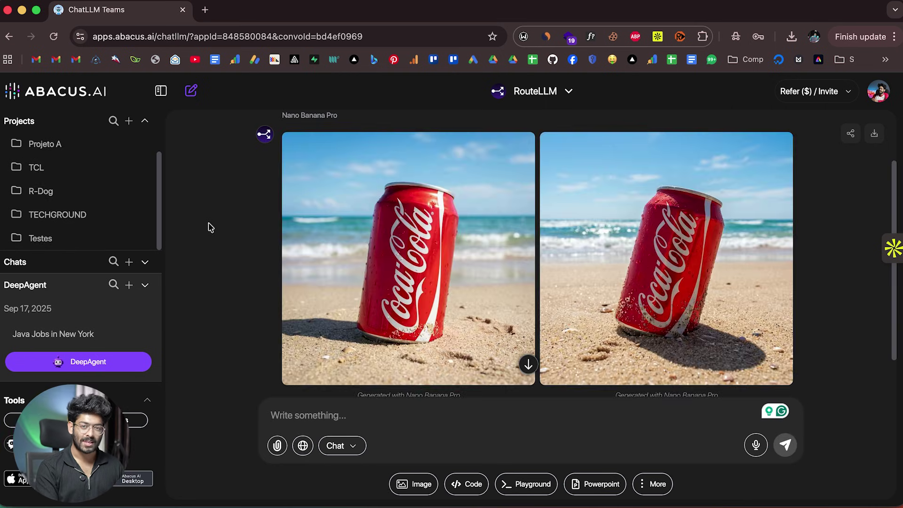
# - Compare the two generated Coca-Cola beach images by enlarging each in turn, and close the viewer
pyautogui.click(708, 204)
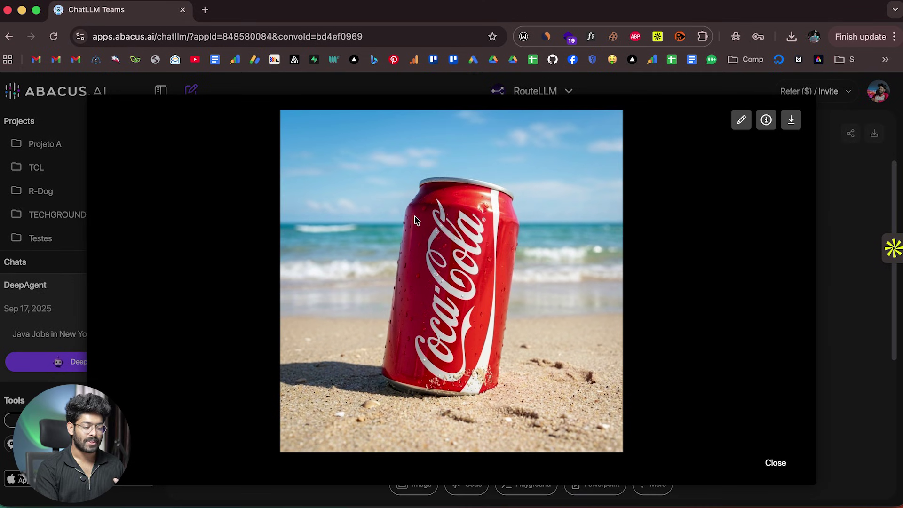
pyautogui.click(873, 199)
pyautogui.click(747, 241)
pyautogui.click(837, 196)
pyautogui.click(530, 296)
pyautogui.click(829, 226)
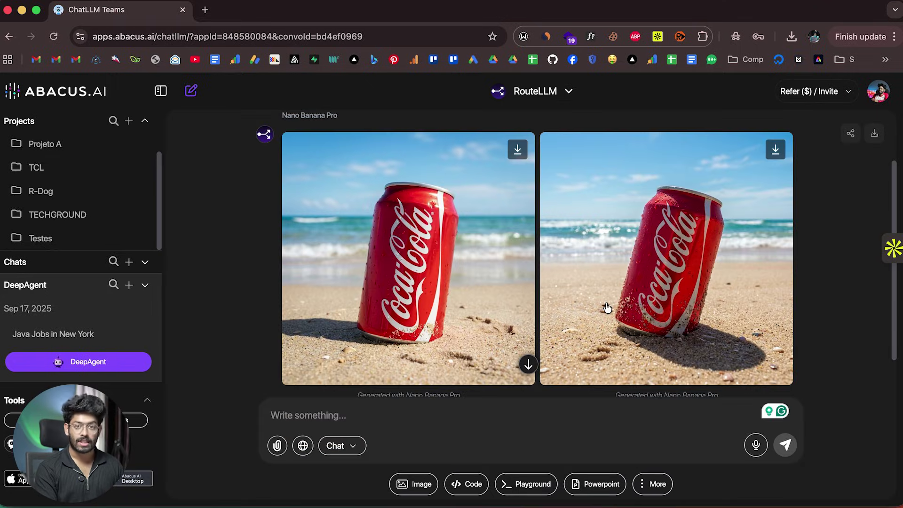
pyautogui.click(680, 282)
pyautogui.click(835, 195)
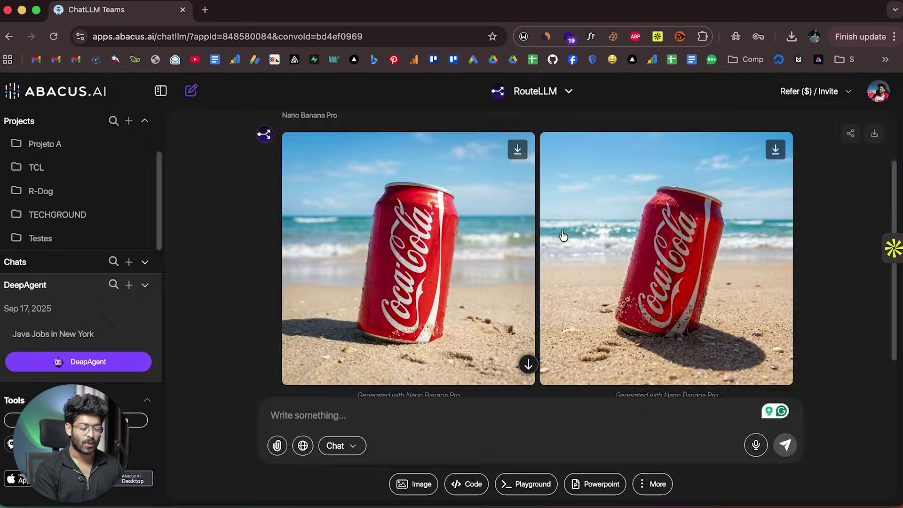
pyautogui.click(472, 263)
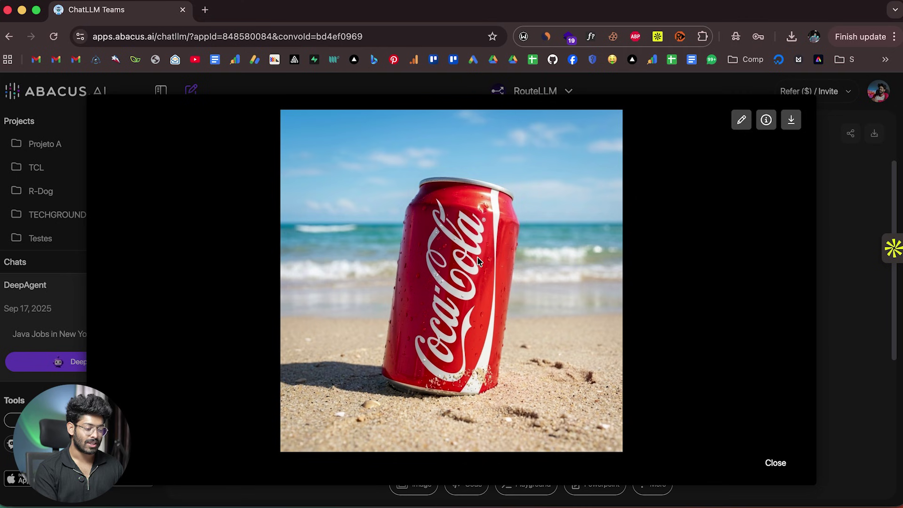
pyautogui.click(848, 206)
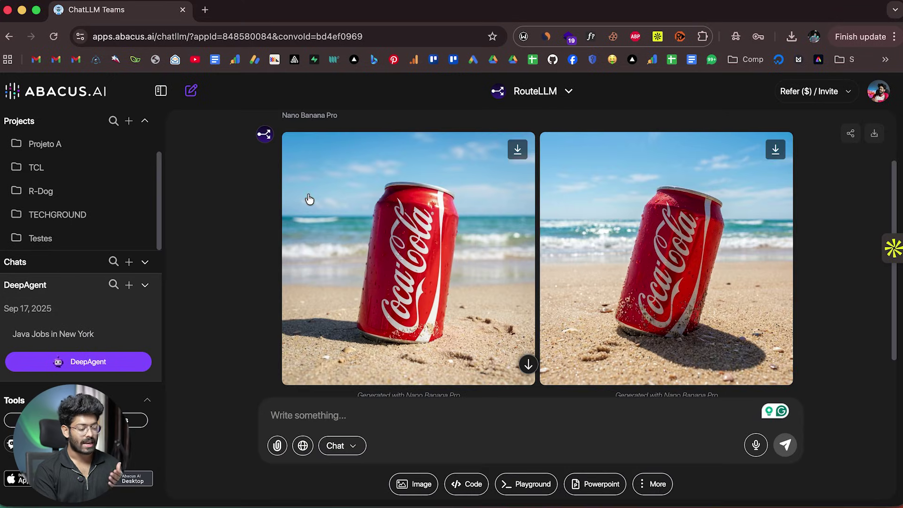
pyautogui.click(370, 211)
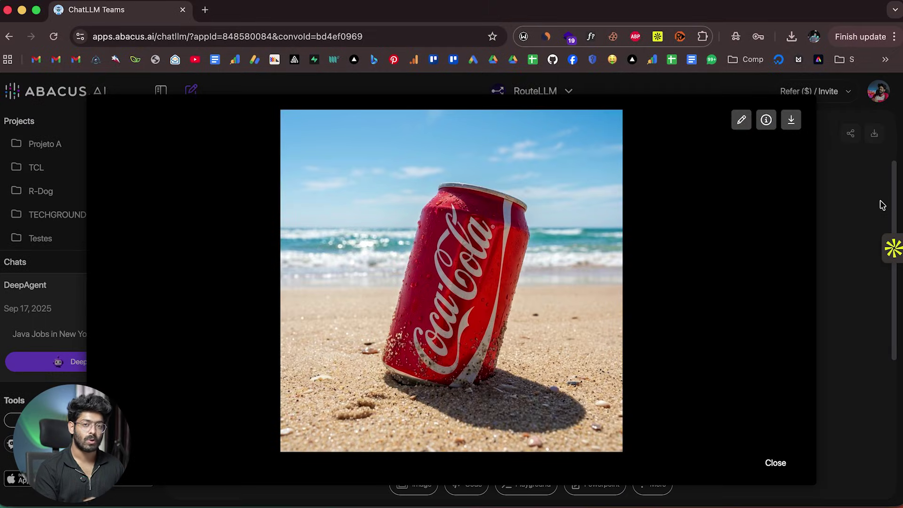
pyautogui.click(883, 206)
pyautogui.click(423, 278)
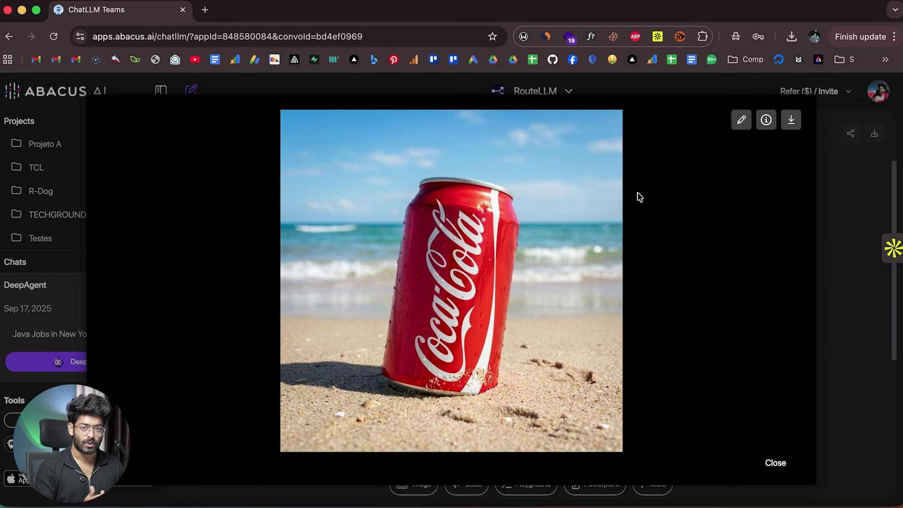
pyautogui.click(847, 201)
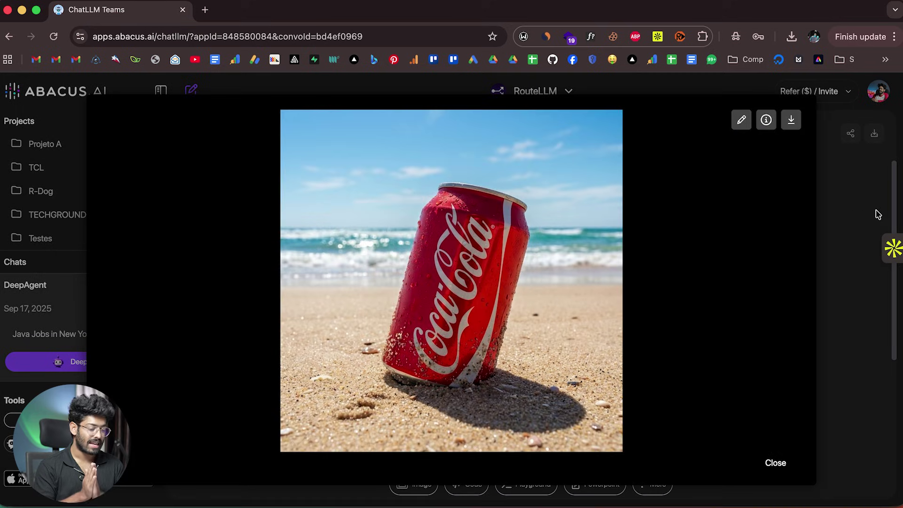
pyautogui.click(878, 214)
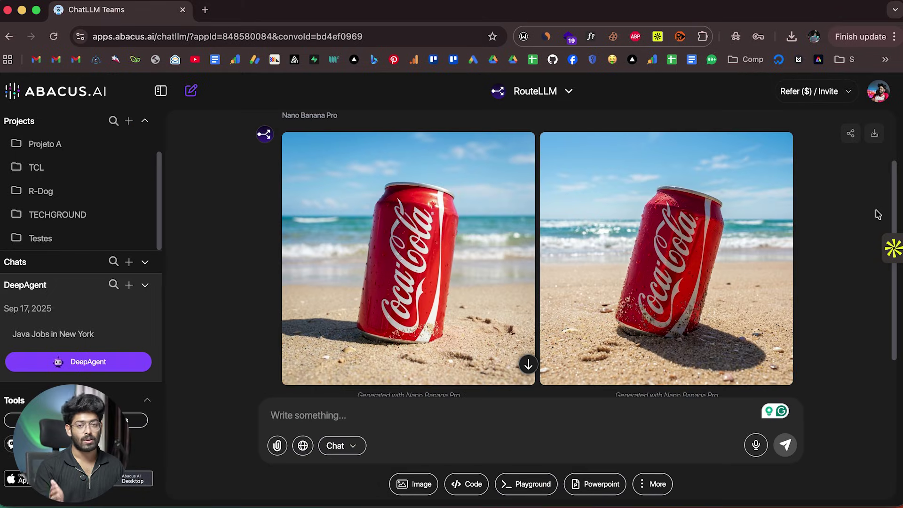